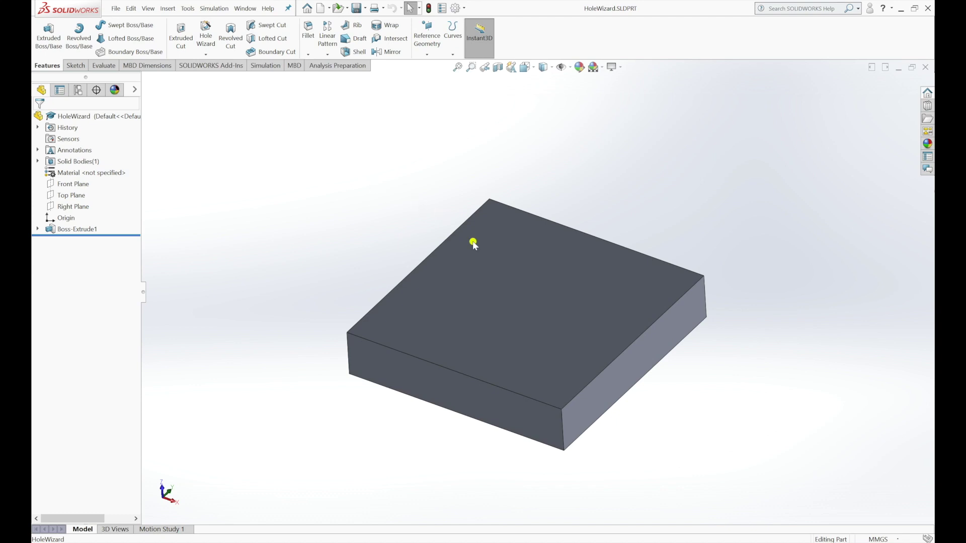
# - Select the block's top face and start a Hole Wizard feature on it
pyautogui.click(498, 283)
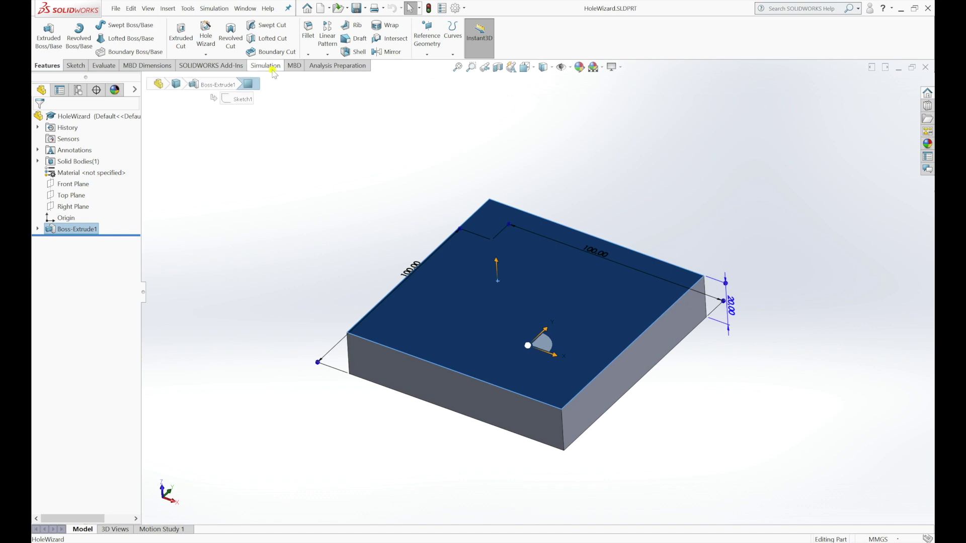
pyautogui.click(204, 28)
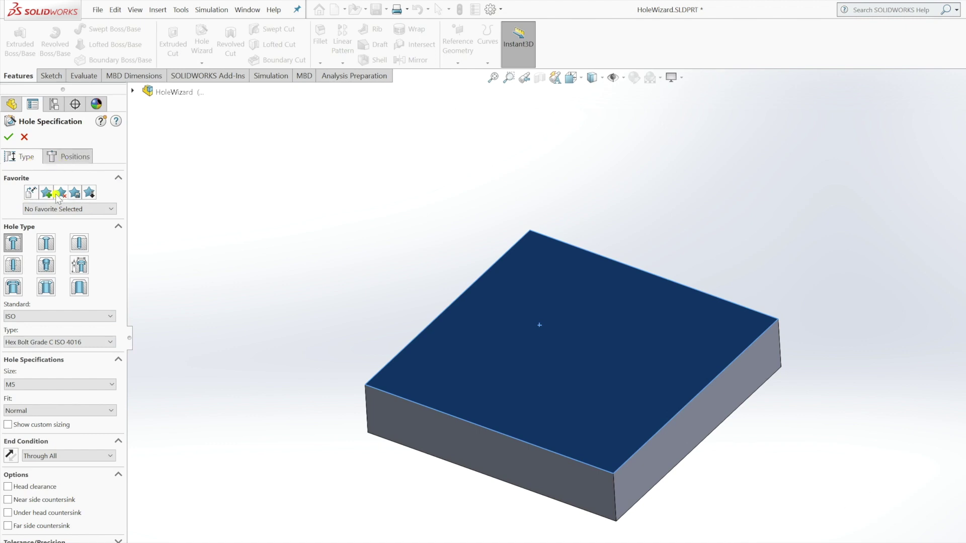
# - Try the different hole types and settle on the plain Hole type
pyautogui.click(45, 243)
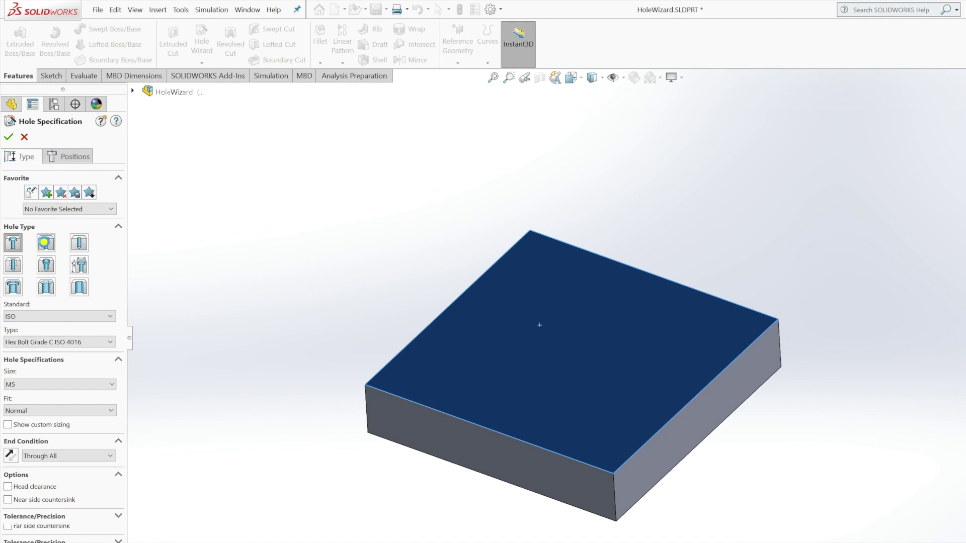
pyautogui.click(79, 243)
pyautogui.click(51, 265)
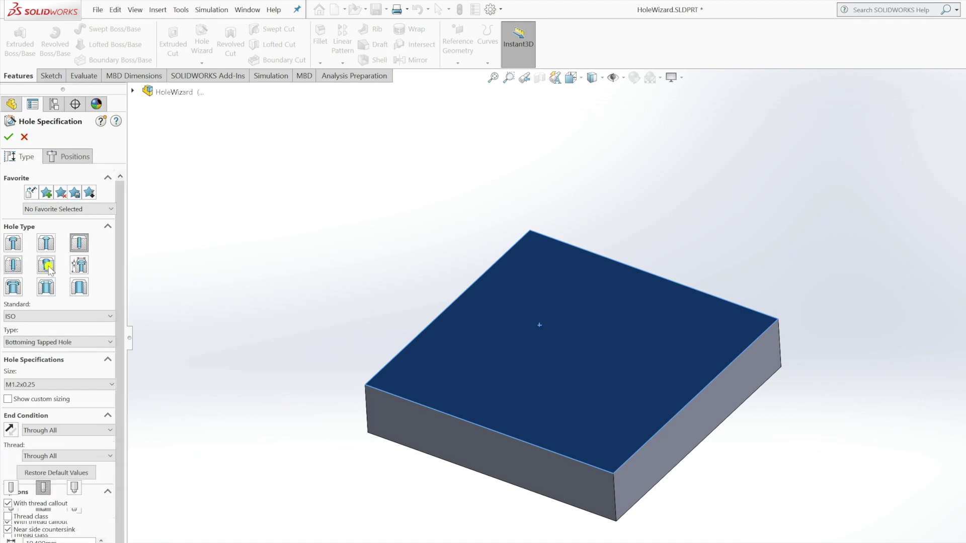
pyautogui.click(81, 267)
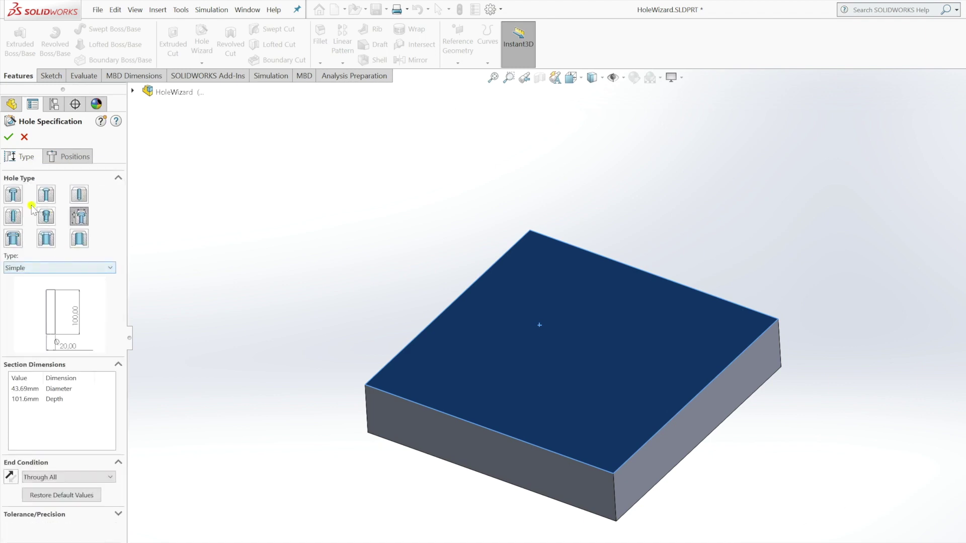
pyautogui.click(13, 238)
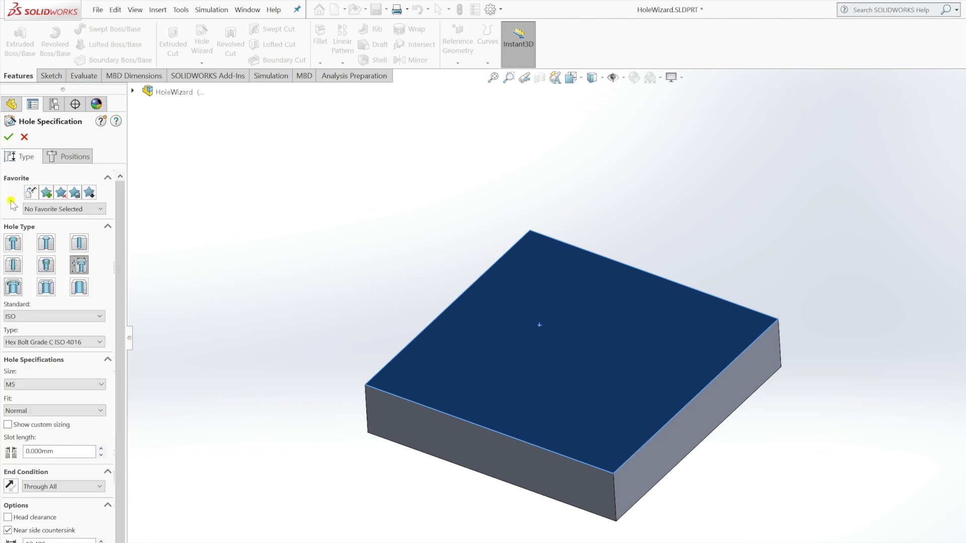
pyautogui.click(13, 243)
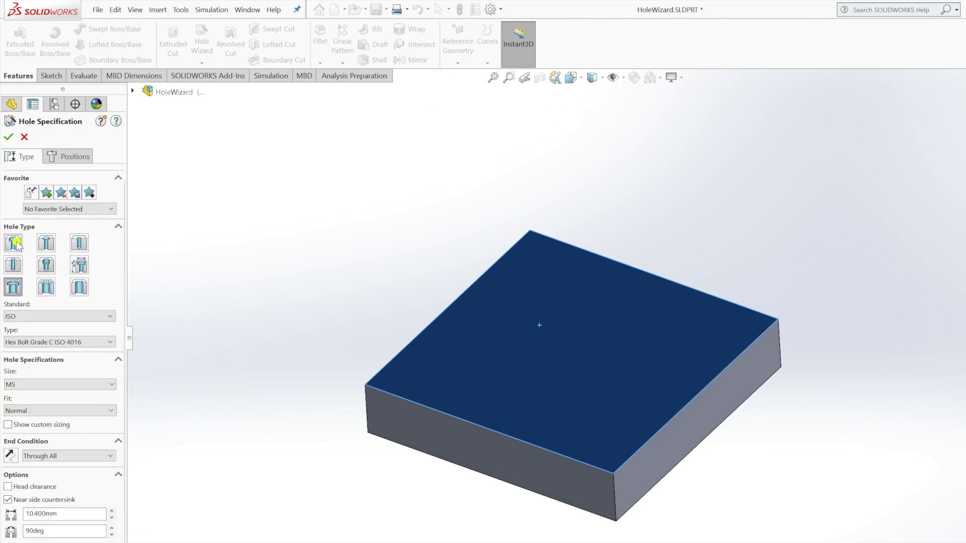
pyautogui.click(79, 245)
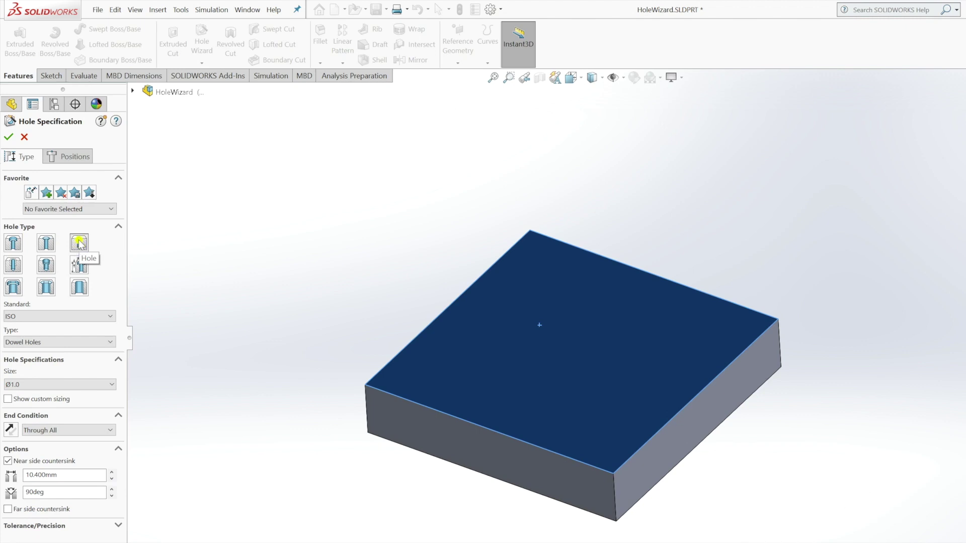
# - Keep ISO as the hole standard with Dowel Holes as the type
pyautogui.click(75, 317)
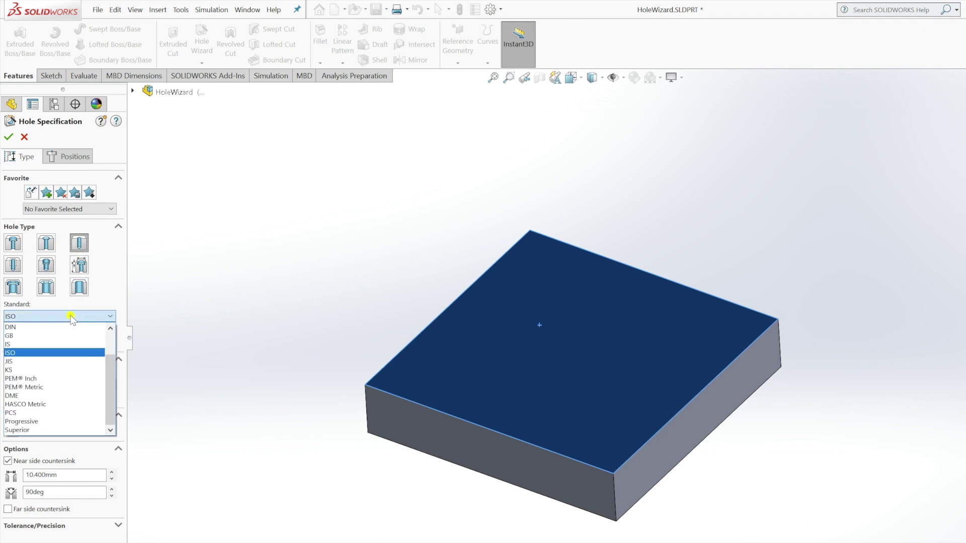
pyautogui.moveTo(112, 375); pyautogui.dragTo(114, 353)
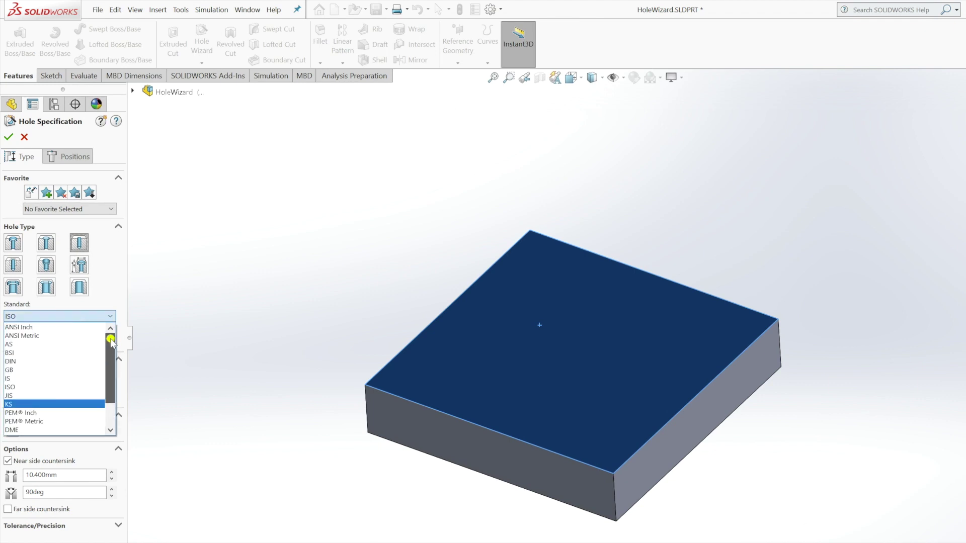
pyautogui.moveTo(113, 352); pyautogui.dragTo(112, 340)
pyautogui.click(58, 387)
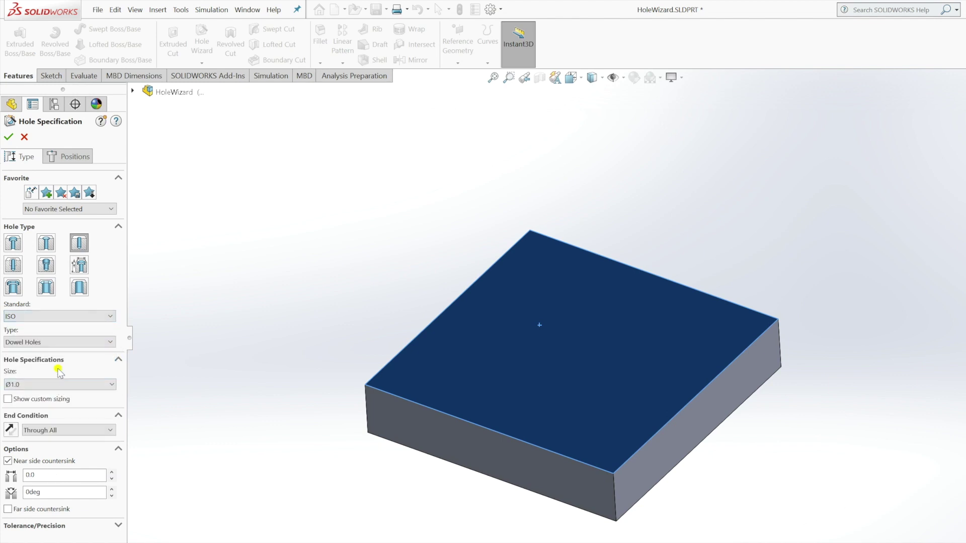
pyautogui.click(62, 342)
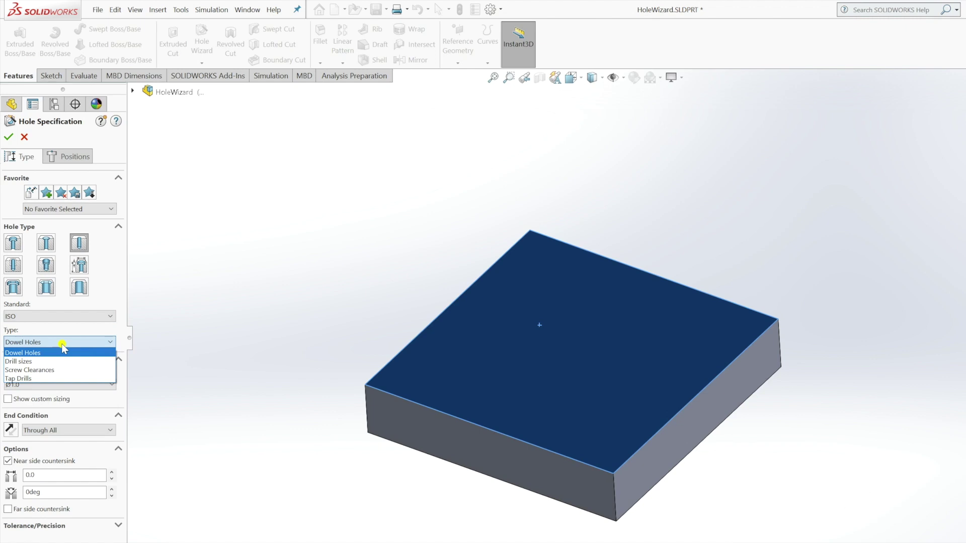
pyautogui.click(62, 345)
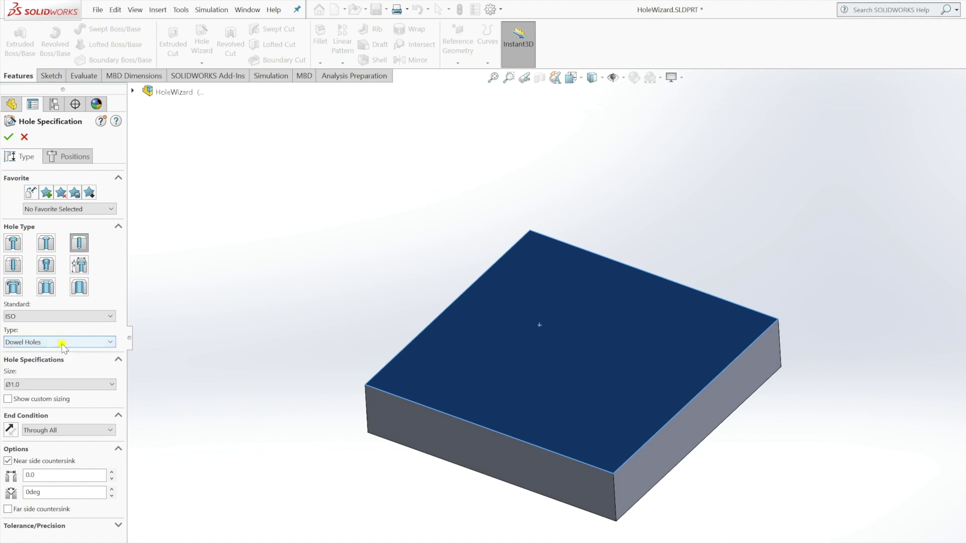
pyautogui.click(82, 384)
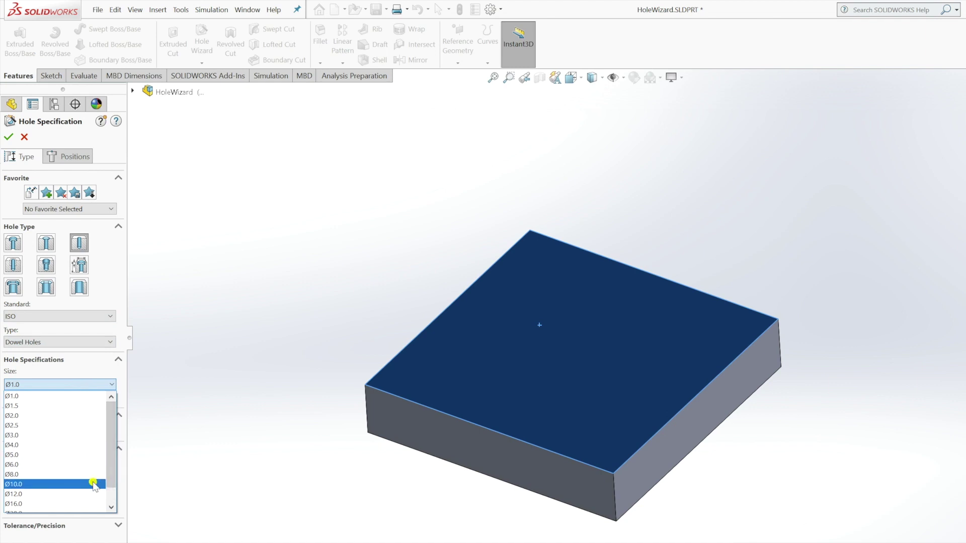
# - Make the dowel hole Ø10.0 with a Blind end condition 20.00 mm deep
pyautogui.click(94, 484)
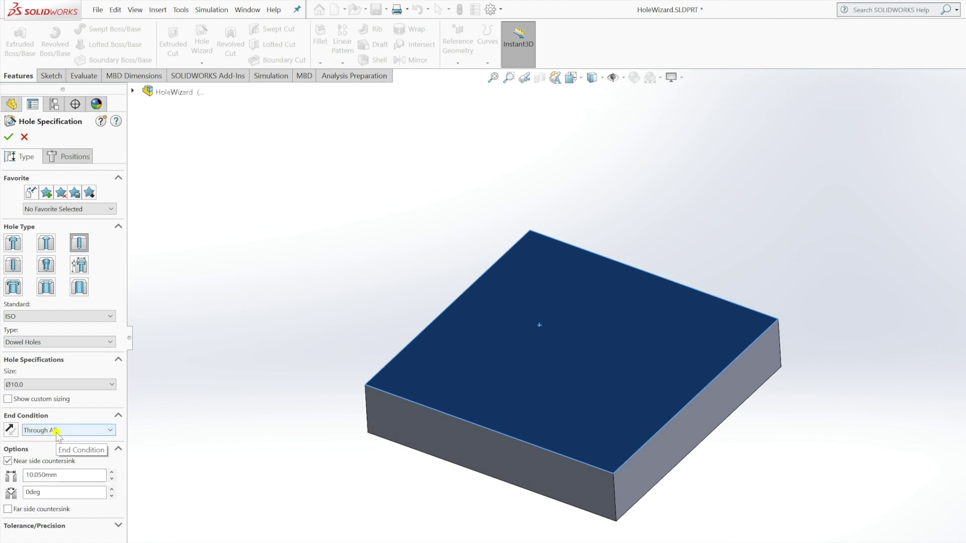
pyautogui.click(98, 432)
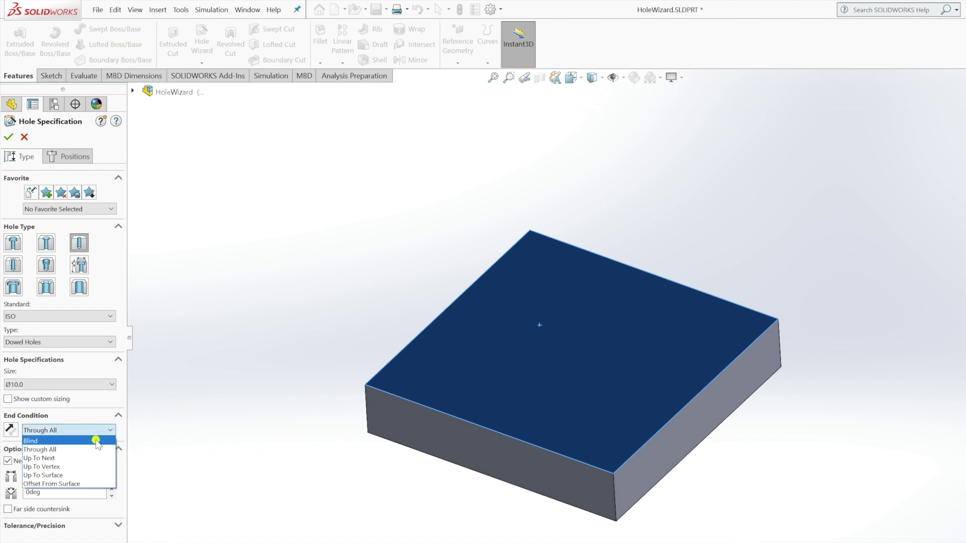
pyautogui.click(98, 440)
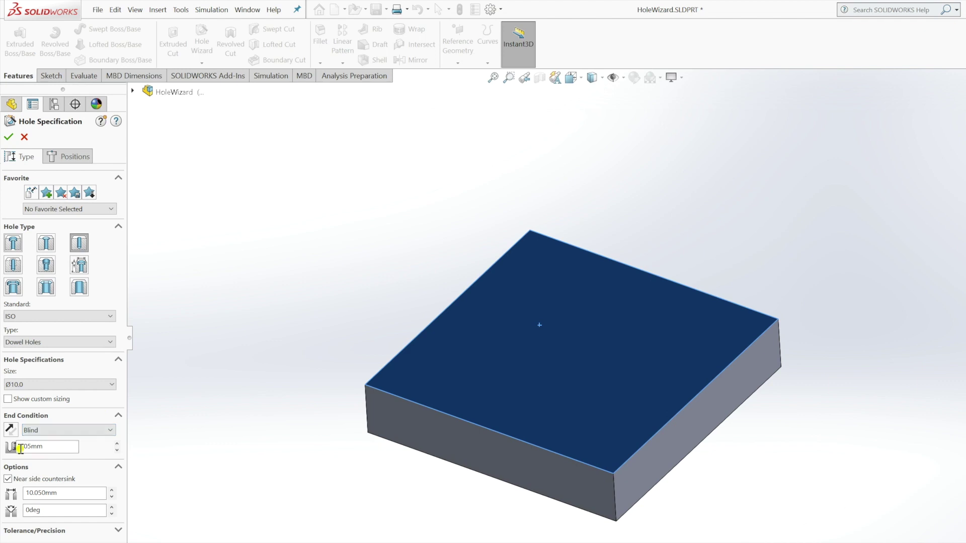
pyautogui.moveTo(48, 447); pyautogui.dragTo(12, 446)
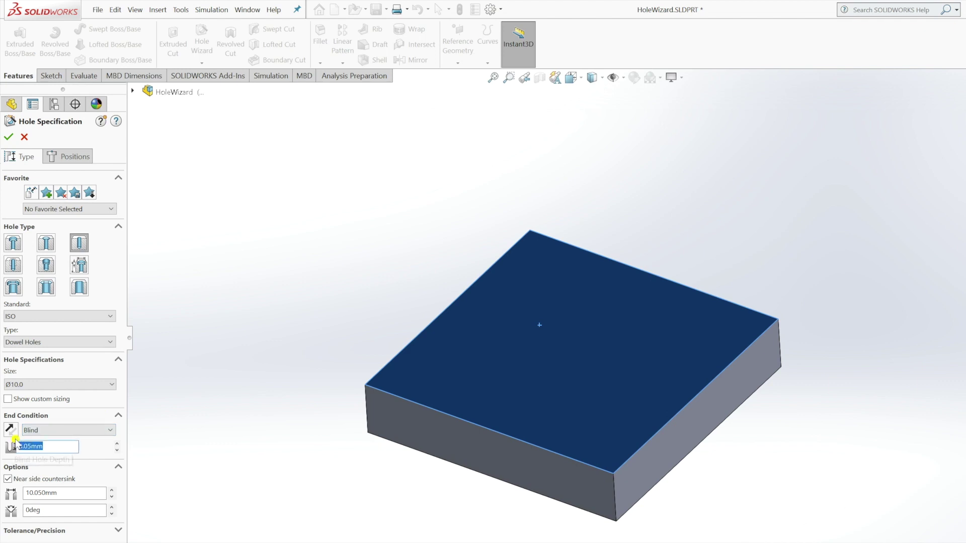
pyautogui.write('20')
pyautogui.click(87, 428)
pyautogui.click(81, 449)
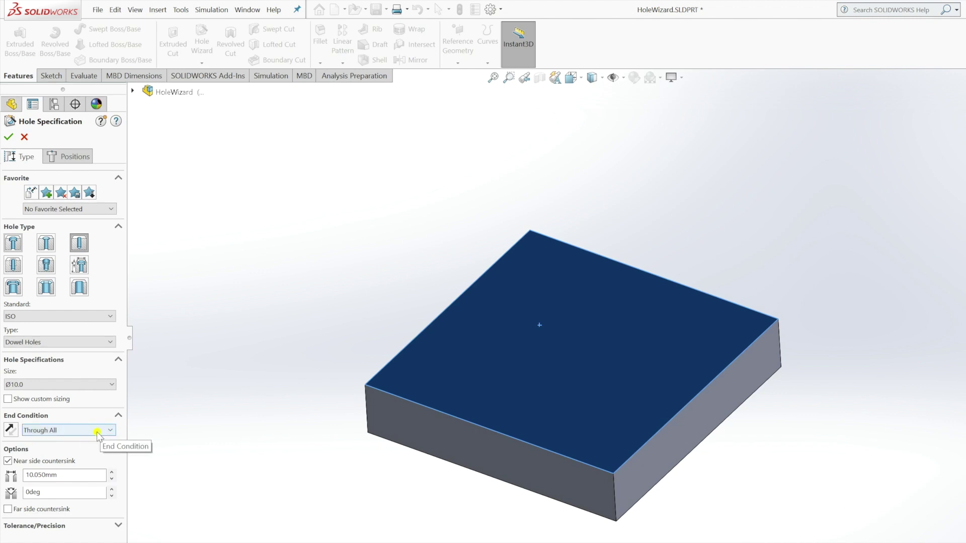
pyautogui.click(97, 431)
pyautogui.click(95, 439)
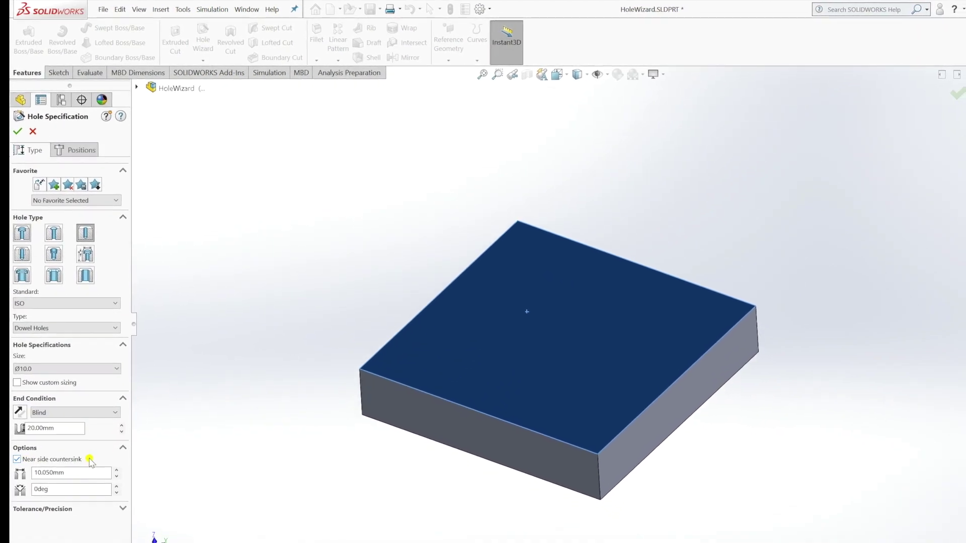
pyautogui.click(128, 426)
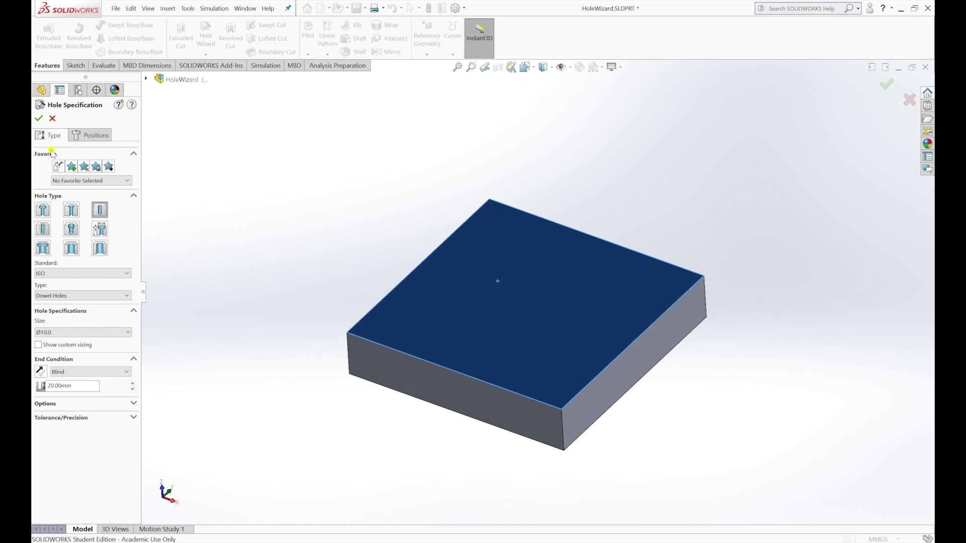
# - Place four dowel hole points near the corners of the block's top face
pyautogui.click(95, 136)
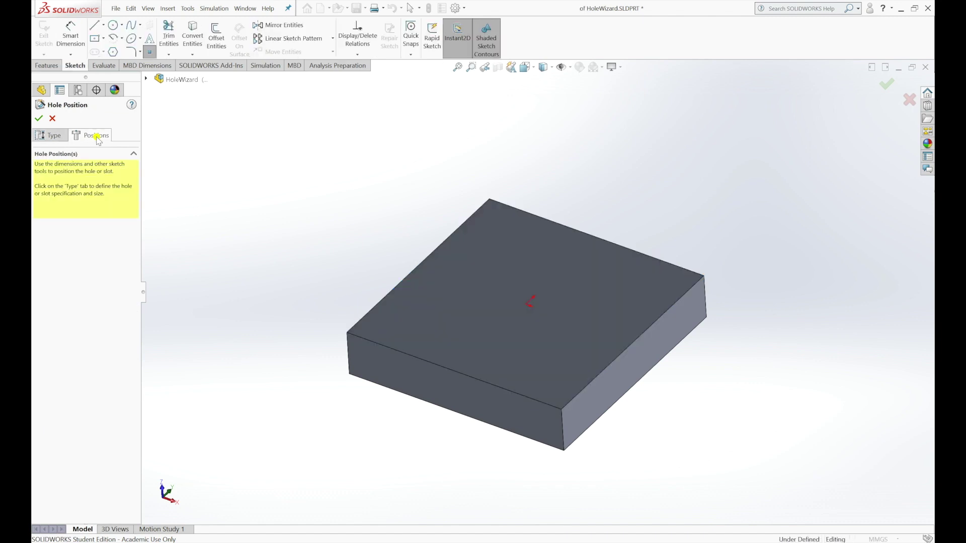
pyautogui.click(416, 328)
pyautogui.moveTo(568, 390); pyautogui.dragTo(403, 319)
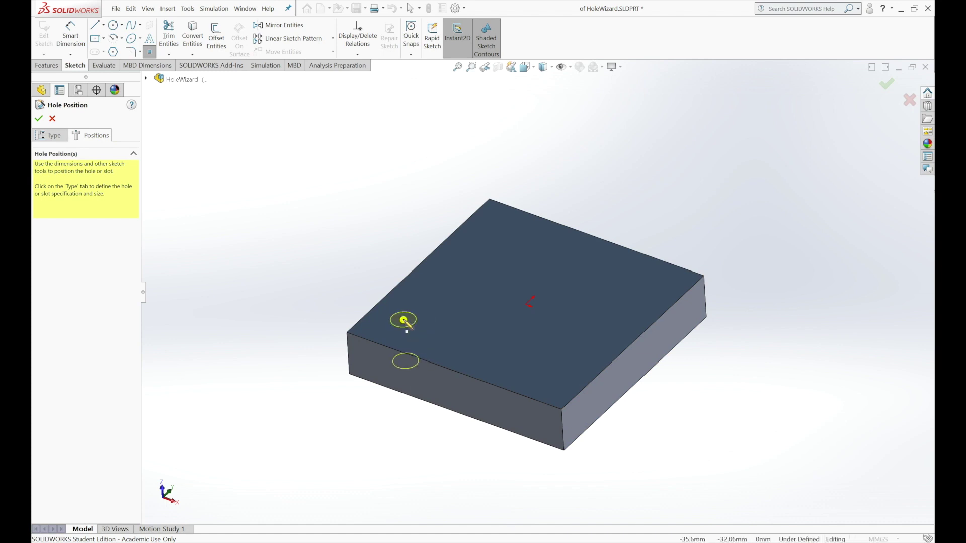
pyautogui.moveTo(404, 322); pyautogui.dragTo(402, 324)
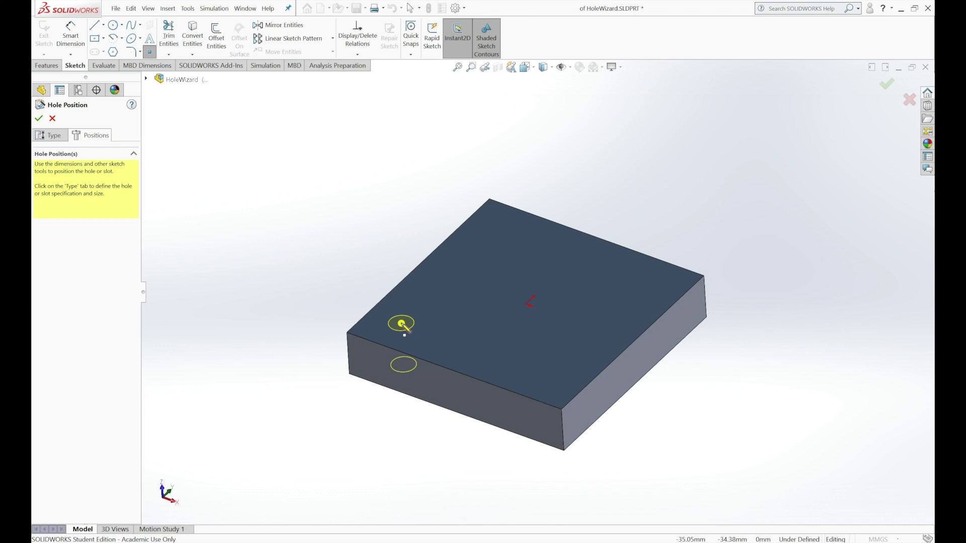
pyautogui.click(402, 324)
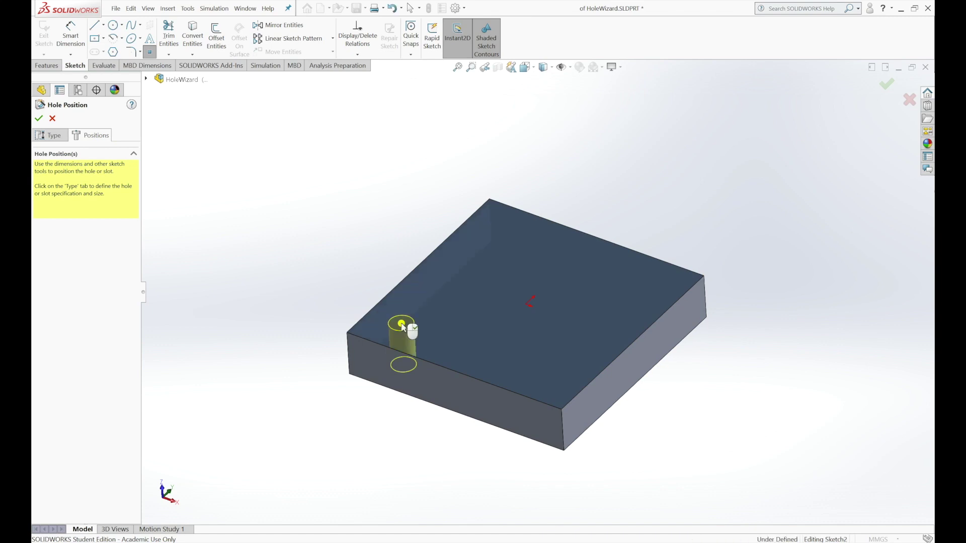
pyautogui.click(492, 238)
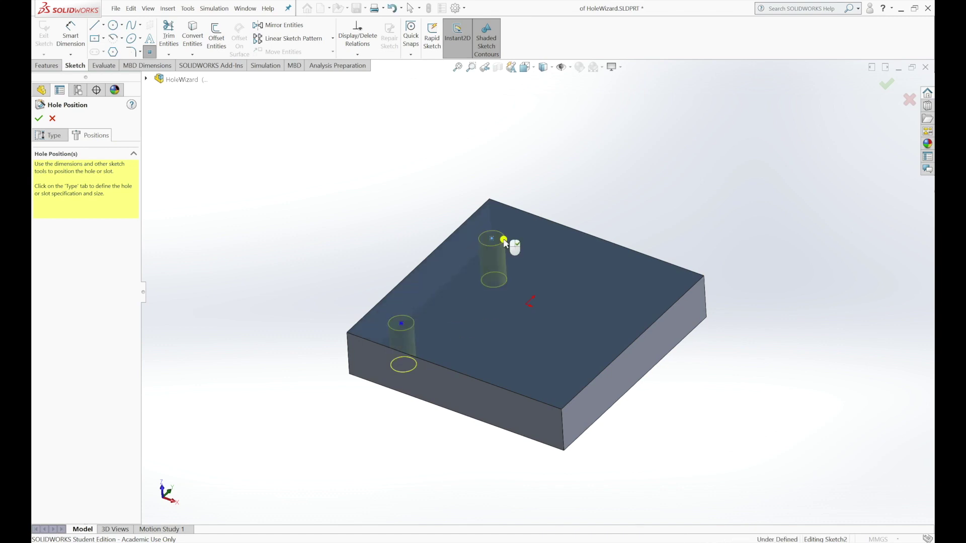
pyautogui.click(625, 286)
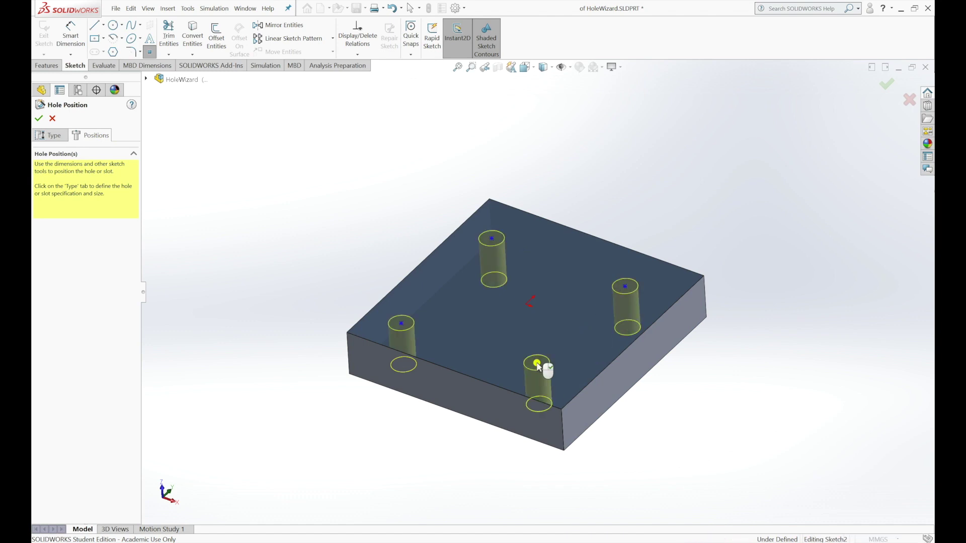
pyautogui.click(537, 363)
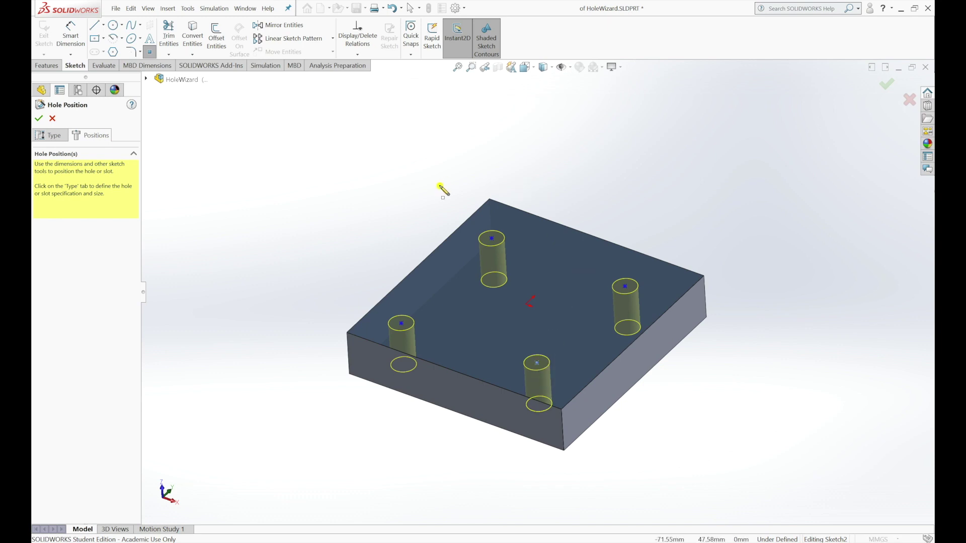
pyautogui.press('Escape')
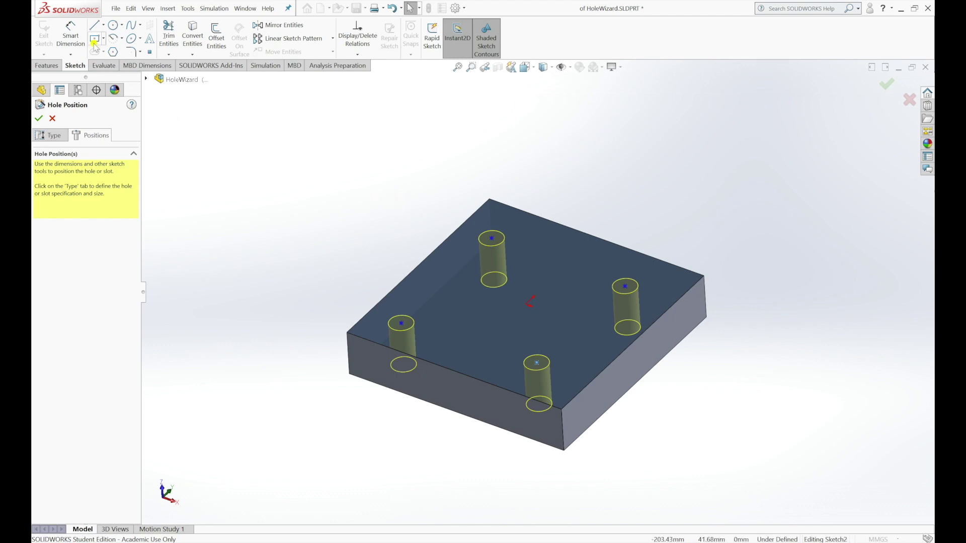
pyautogui.click(70, 35)
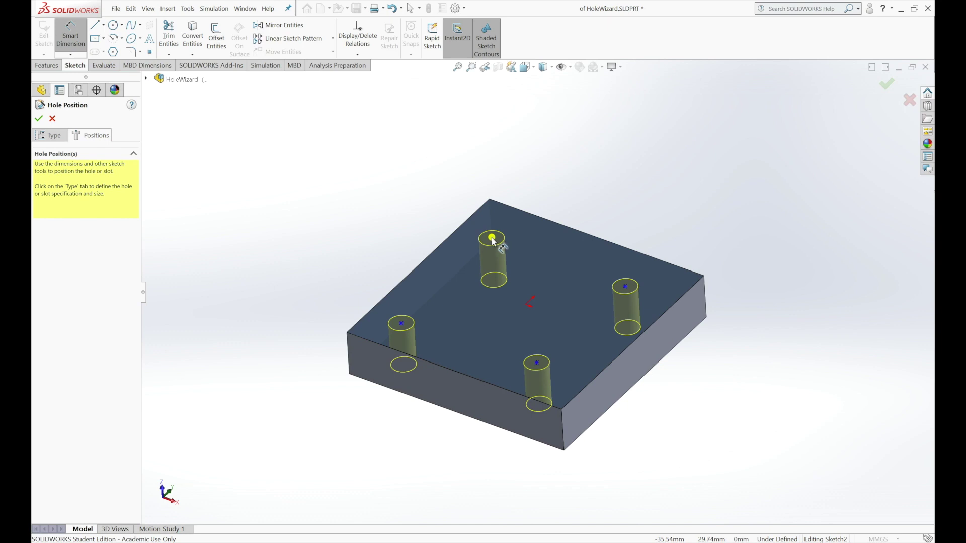
# - Dimension the back hole 15 mm from the left and back edges
pyautogui.click(491, 239)
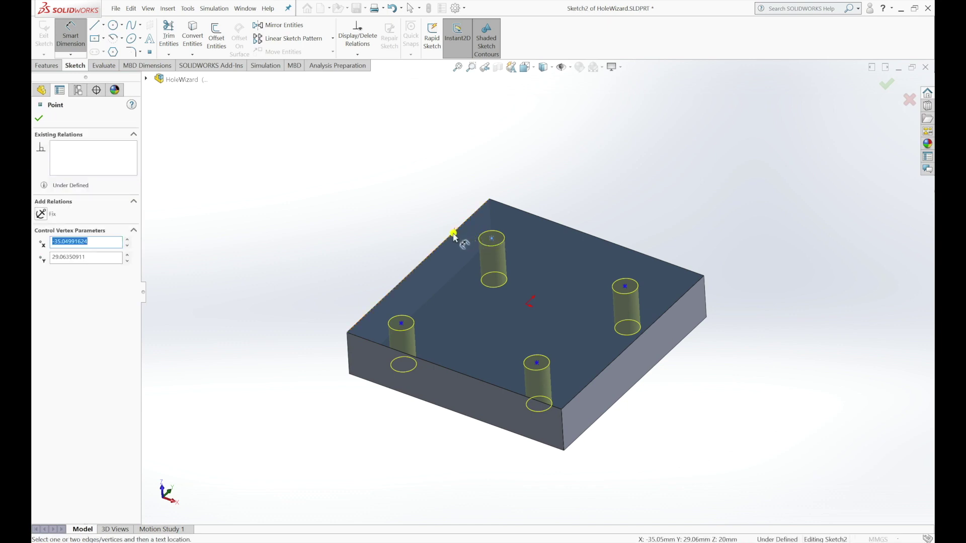
pyautogui.click(425, 221)
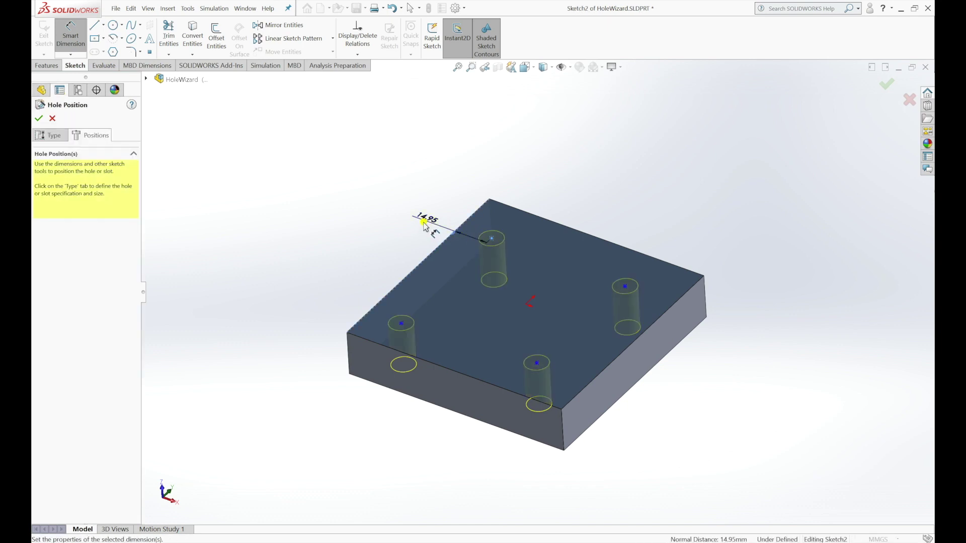
pyautogui.write('15')
pyautogui.press('Return')
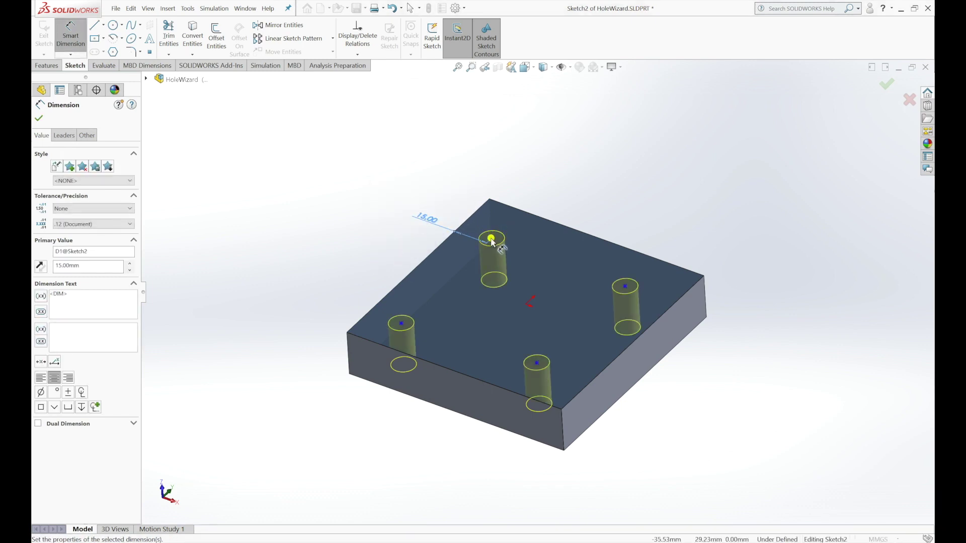
pyautogui.click(523, 209)
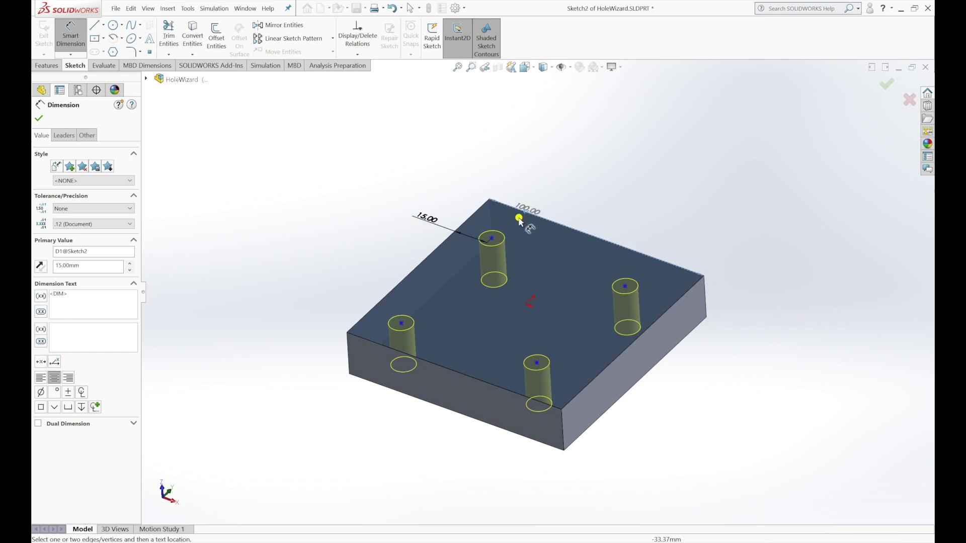
pyautogui.click(492, 240)
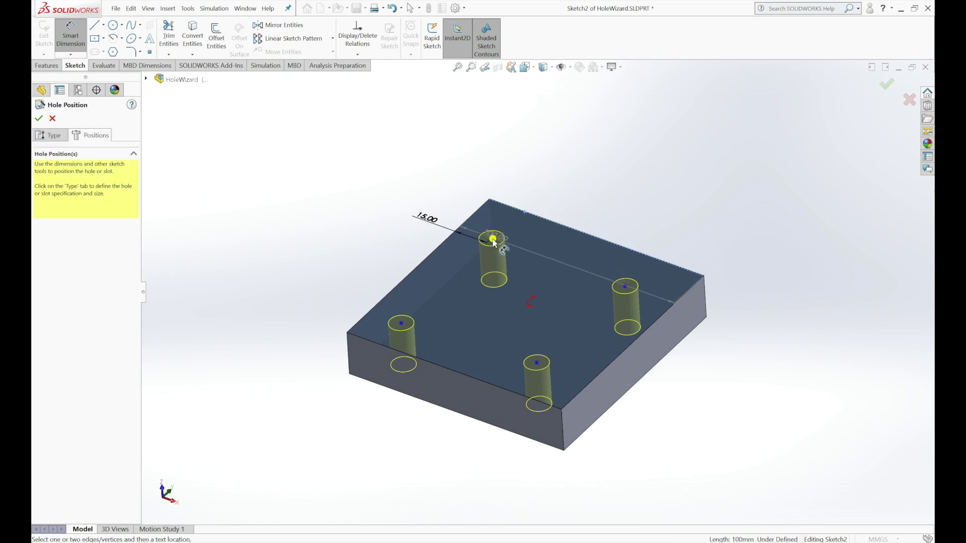
pyautogui.click(492, 237)
pyautogui.click(526, 194)
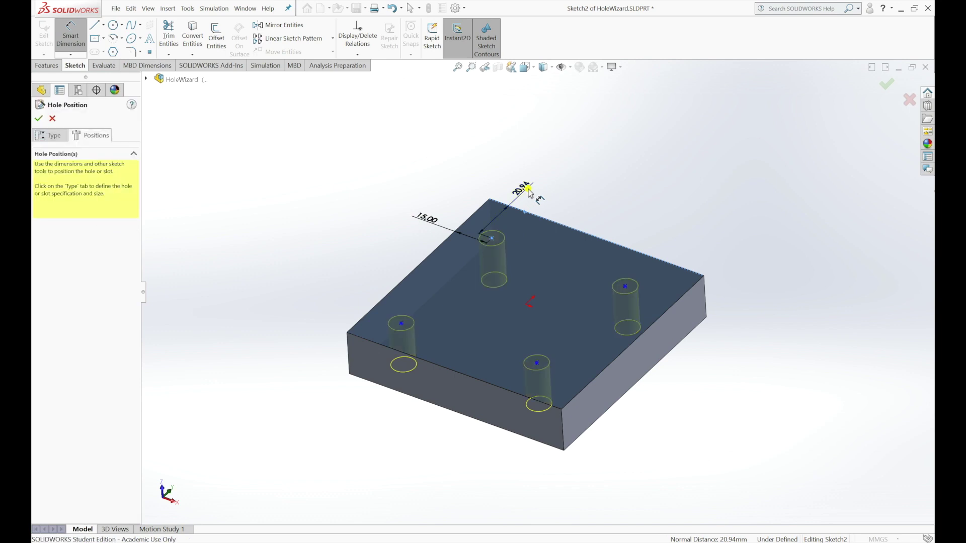
pyautogui.write('1')
pyautogui.press('Return')
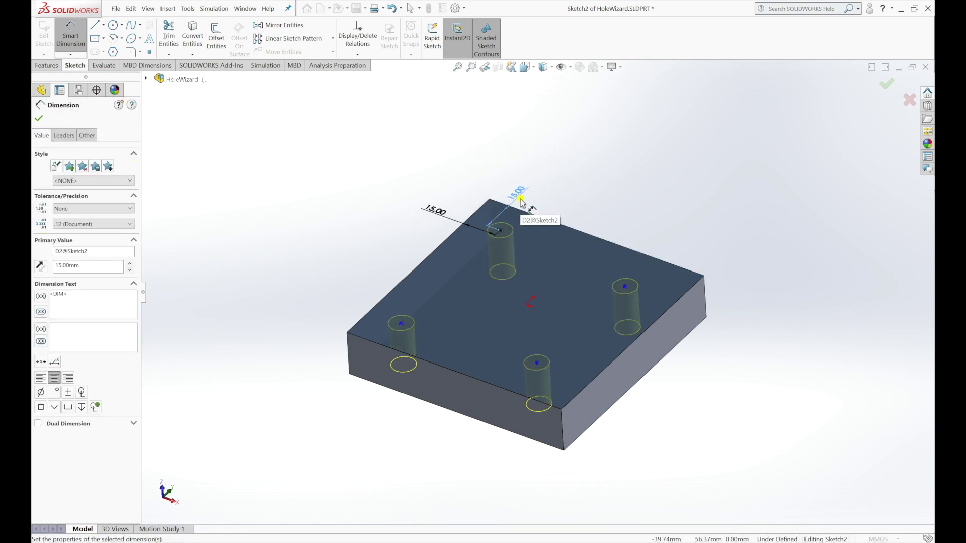
# - Dimension the left hole 15 mm from its side and front edges
pyautogui.click(401, 323)
pyautogui.click(348, 305)
pyautogui.write('15')
pyautogui.press('Return')
pyautogui.click(401, 323)
pyautogui.click(324, 395)
pyautogui.press('Return')
# - Dimension the front hole 15 mm from its front and right edges
pyautogui.click(510, 390)
pyautogui.click(468, 418)
pyautogui.write('15')
pyautogui.press('Return')
pyautogui.click(528, 369)
pyautogui.click(633, 441)
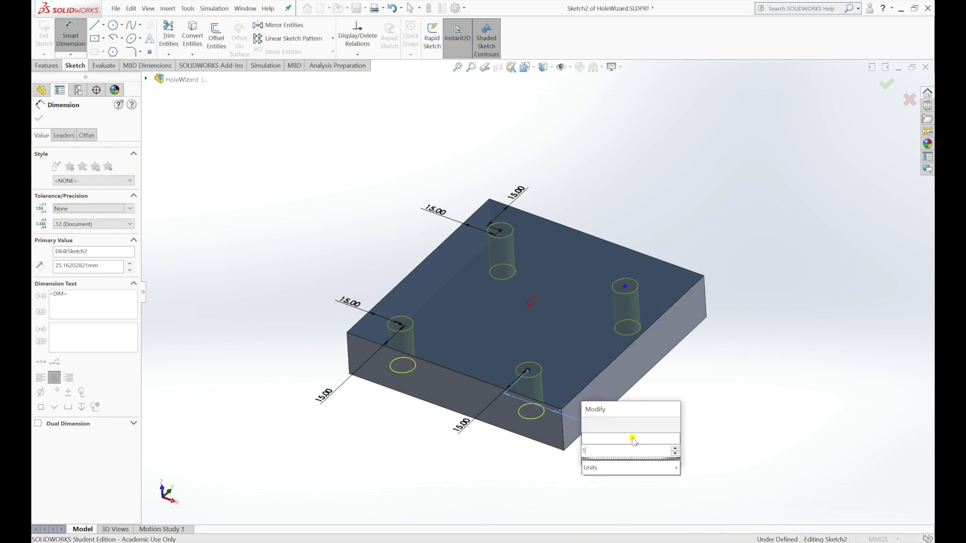
pyautogui.write('15')
pyautogui.press('Return')
# - Dimension the right hole 15 mm from its side and back edges, tidying the label
pyautogui.click(625, 286)
pyautogui.click(669, 328)
pyautogui.click(684, 339)
pyautogui.write('15')
pyautogui.click(642, 293)
pyautogui.click(674, 266)
pyautogui.click(711, 240)
pyautogui.write('15')
pyautogui.press('Return')
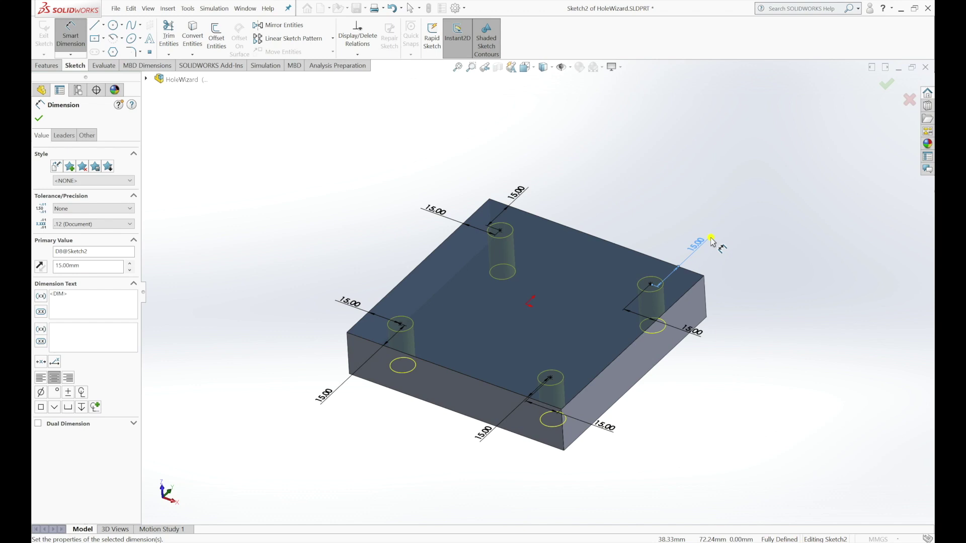
pyautogui.moveTo(711, 241); pyautogui.dragTo(686, 233)
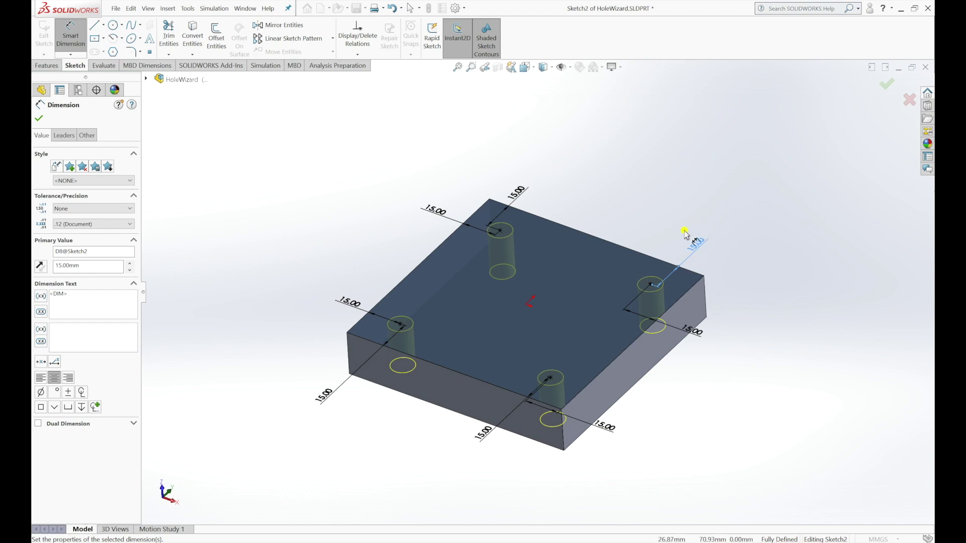
pyautogui.click(39, 118)
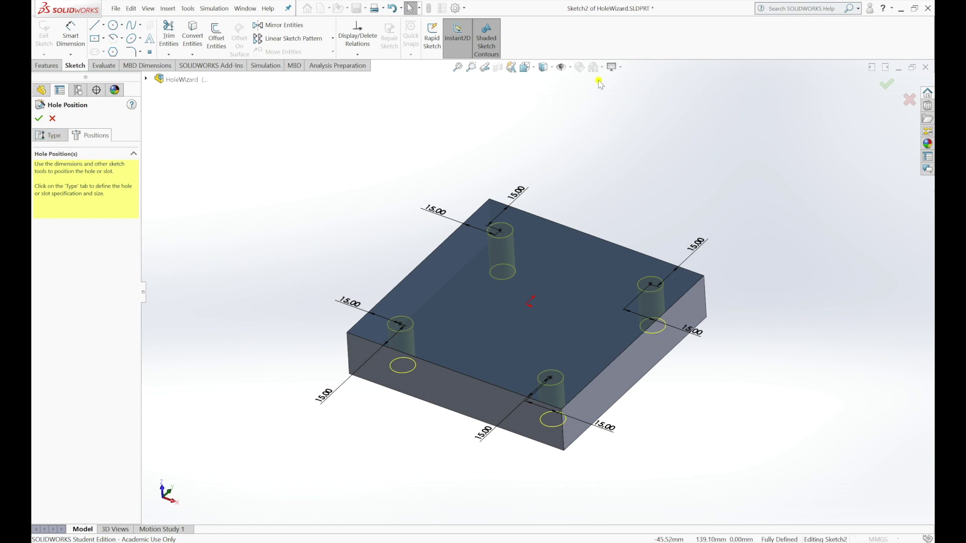
# - Cut the four Ø10.0 dowel holes and return to editing the Dowel Hole1 feature
pyautogui.click(888, 86)
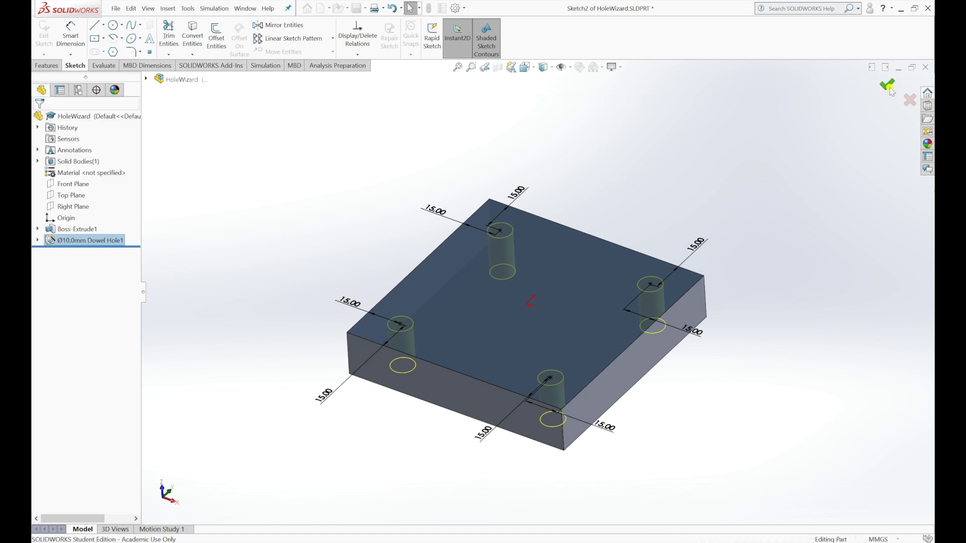
pyautogui.moveTo(603, 337)
pyautogui.mouseDown(button='middle')
pyautogui.moveTo(586, 370)
pyautogui.moveTo(614, 315)
pyautogui.moveTo(623, 237)
pyautogui.moveTo(593, 246)
pyautogui.moveTo(573, 231)
pyautogui.moveTo(588, 261)
pyautogui.moveTo(573, 322)
pyautogui.moveTo(541, 312)
pyautogui.moveTo(604, 297)
pyautogui.moveTo(565, 330)
pyautogui.moveTo(574, 317)
pyautogui.moveTo(593, 336)
pyautogui.moveTo(586, 342)
pyautogui.mouseUp(button='middle')
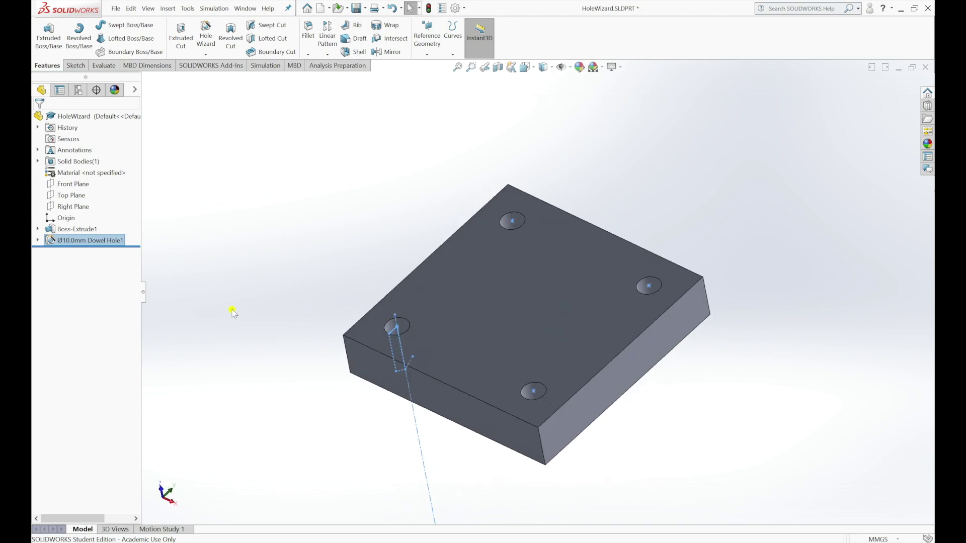
pyautogui.rightClick(115, 243)
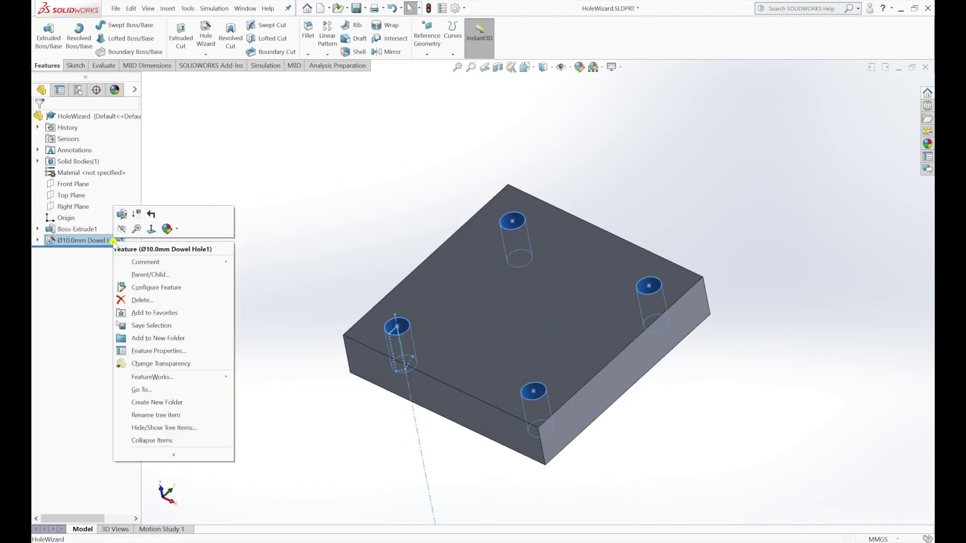
pyautogui.click(122, 220)
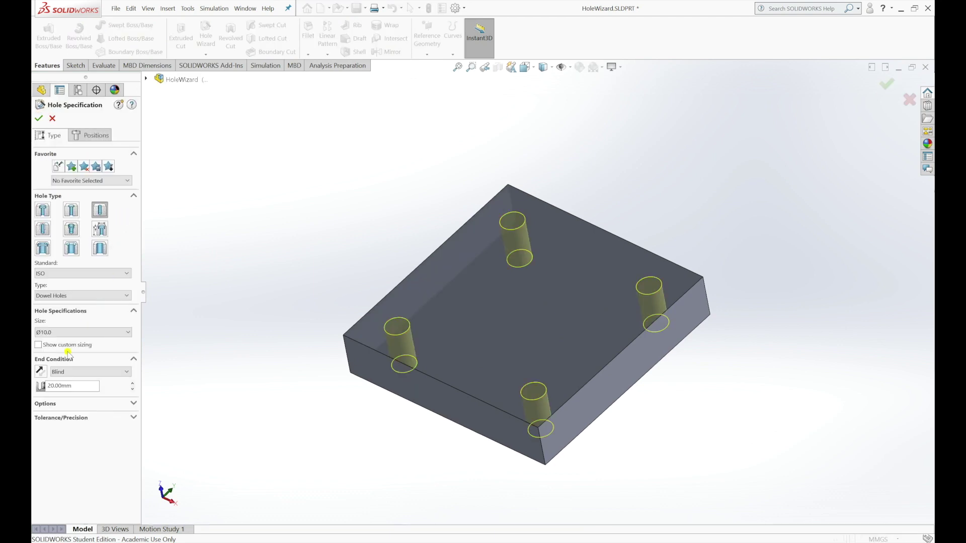
# - Reduce the dowel hole depth from 20 mm to 10.00 mm and accept
pyautogui.moveTo(74, 385); pyautogui.dragTo(33, 386)
pyautogui.write('19')
pyautogui.press('Return')
pyautogui.click(886, 84)
pyautogui.moveTo(601, 262)
pyautogui.mouseDown(button='middle')
pyautogui.moveTo(614, 155)
pyautogui.moveTo(619, 226)
pyautogui.moveTo(606, 249)
pyautogui.mouseUp(button='middle')
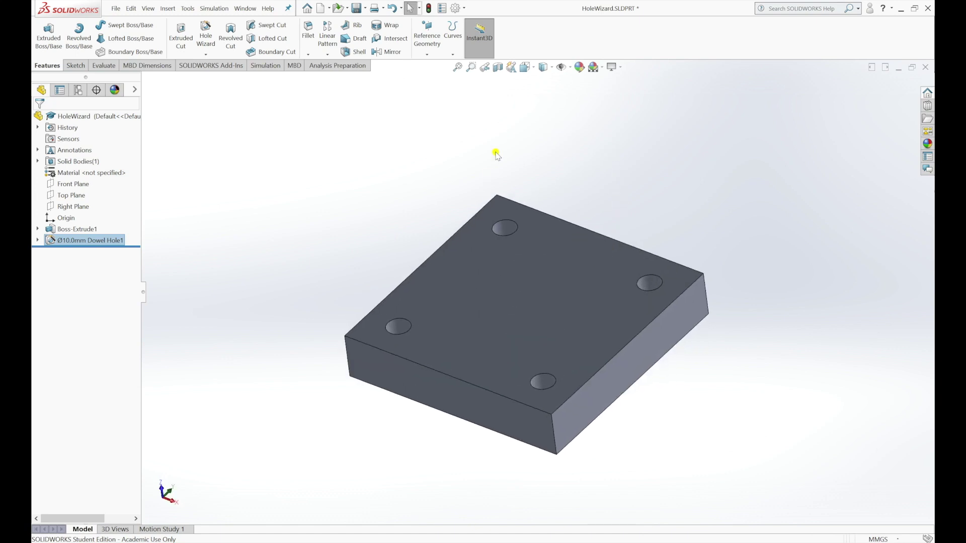
pyautogui.click(498, 68)
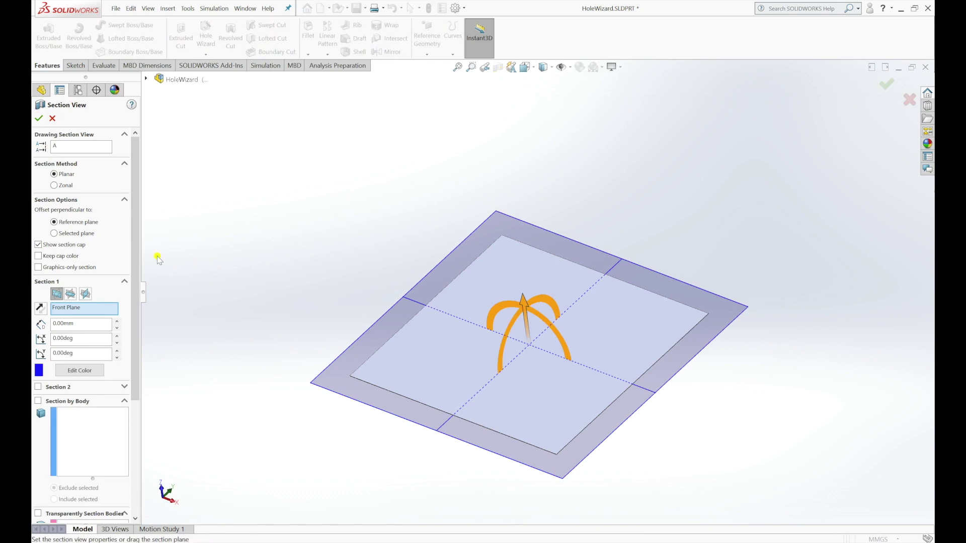
pyautogui.click(71, 294)
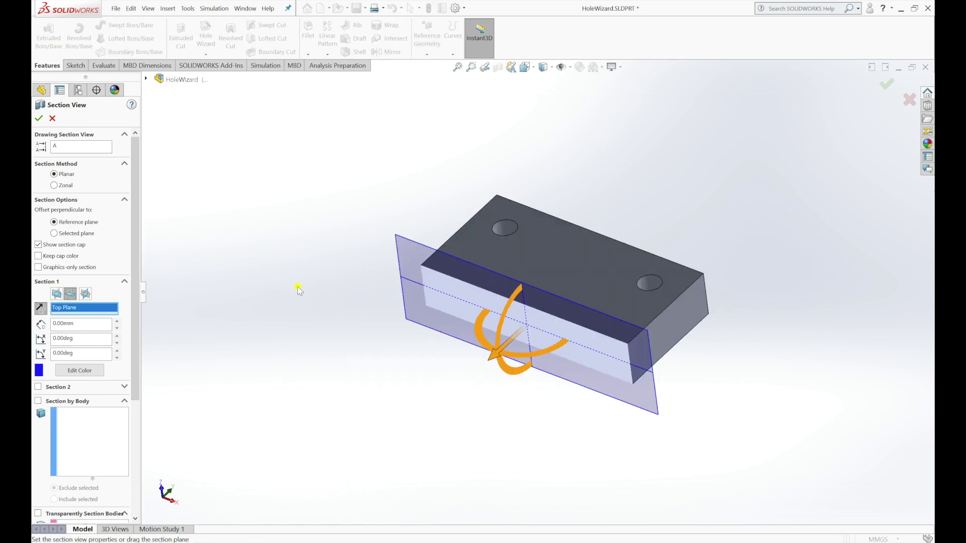
pyautogui.moveTo(494, 356); pyautogui.dragTo(574, 315)
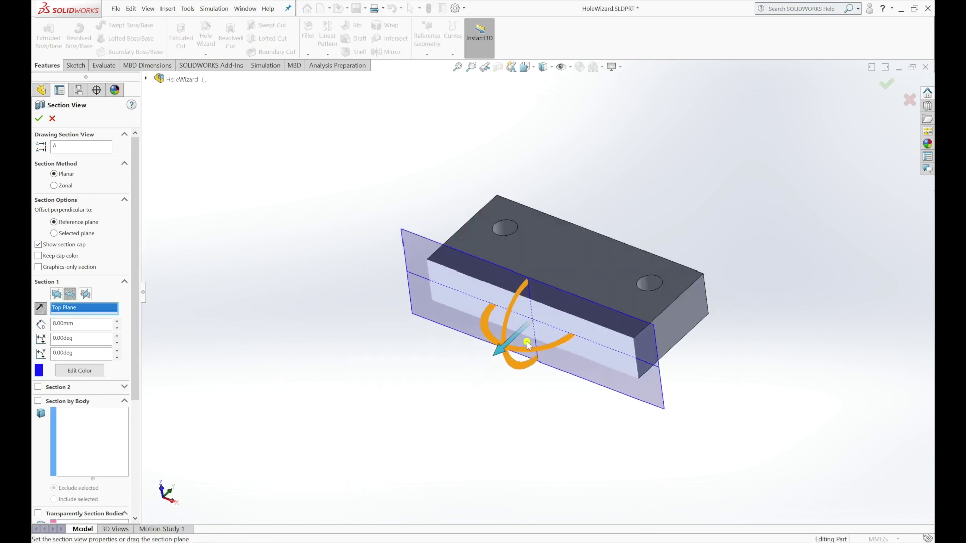
pyautogui.moveTo(622, 263)
pyautogui.mouseDown(button='middle')
pyautogui.moveTo(657, 213)
pyautogui.moveTo(624, 213)
pyautogui.moveTo(538, 280)
pyautogui.moveTo(532, 342)
pyautogui.mouseUp(button='middle')
pyautogui.press('Escape')
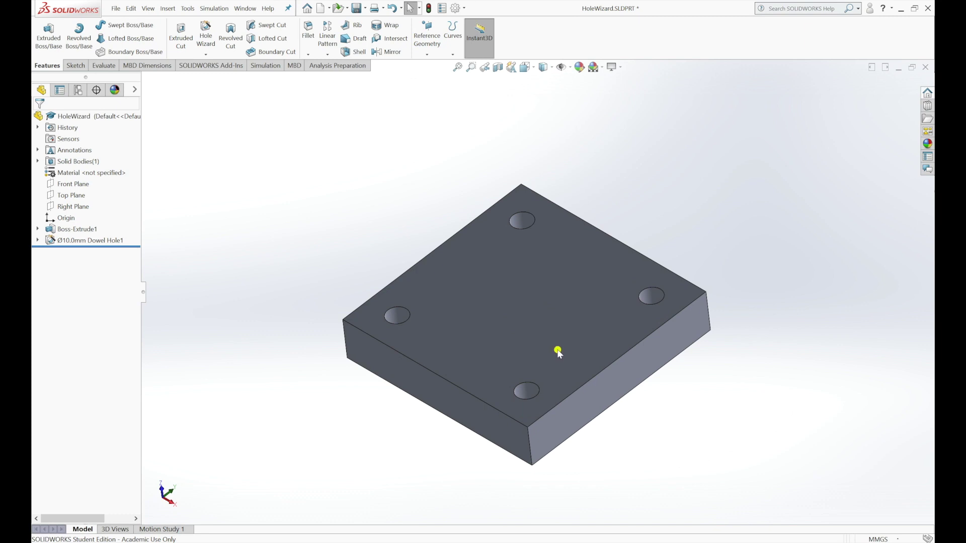
# - Sketch a corner-to-corner construction centerline across the top face and exit the sketch
pyautogui.click(547, 322)
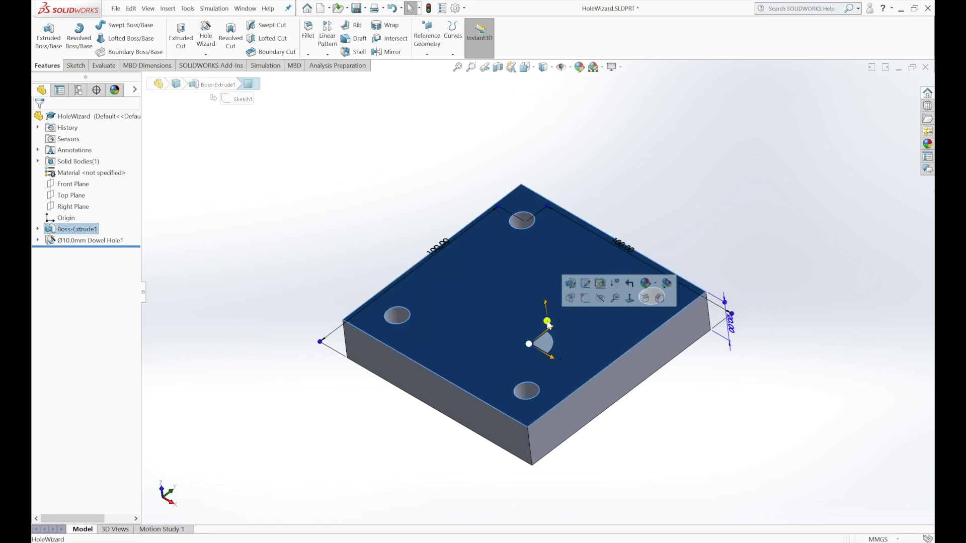
pyautogui.click(75, 65)
pyautogui.click(103, 25)
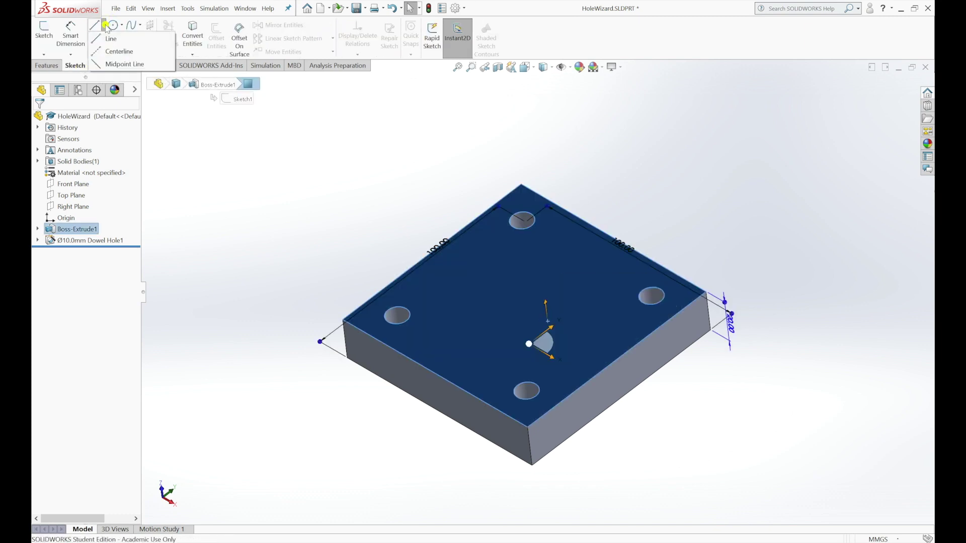
pyautogui.click(121, 50)
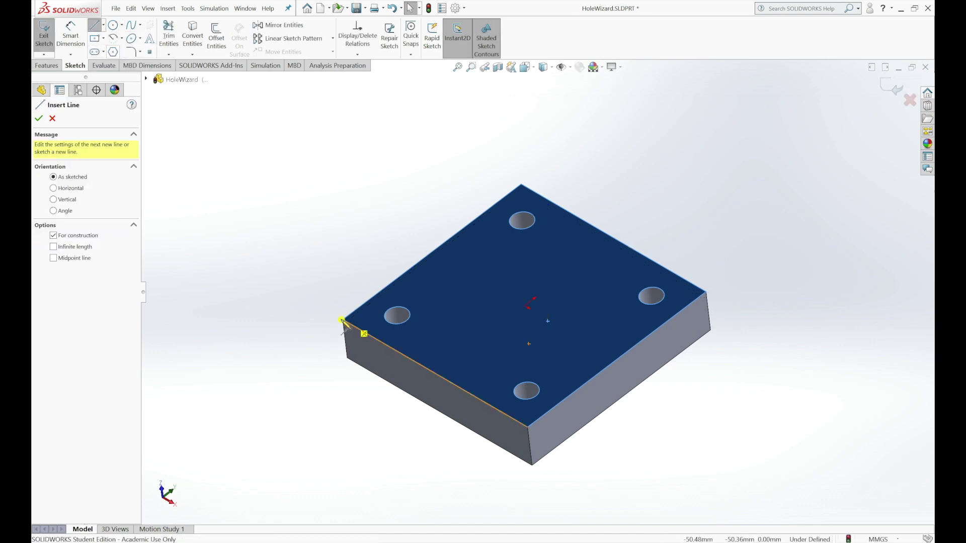
pyautogui.click(343, 320)
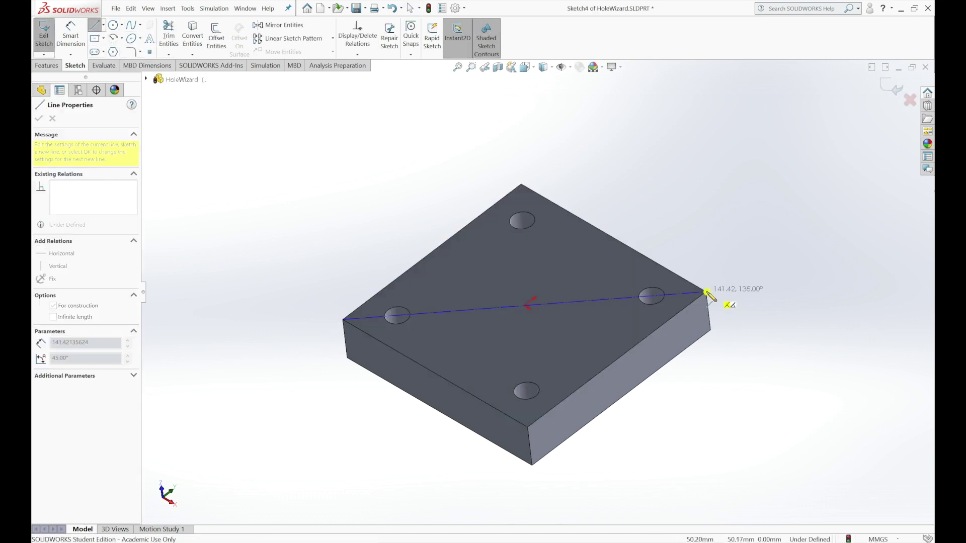
pyautogui.click(706, 292)
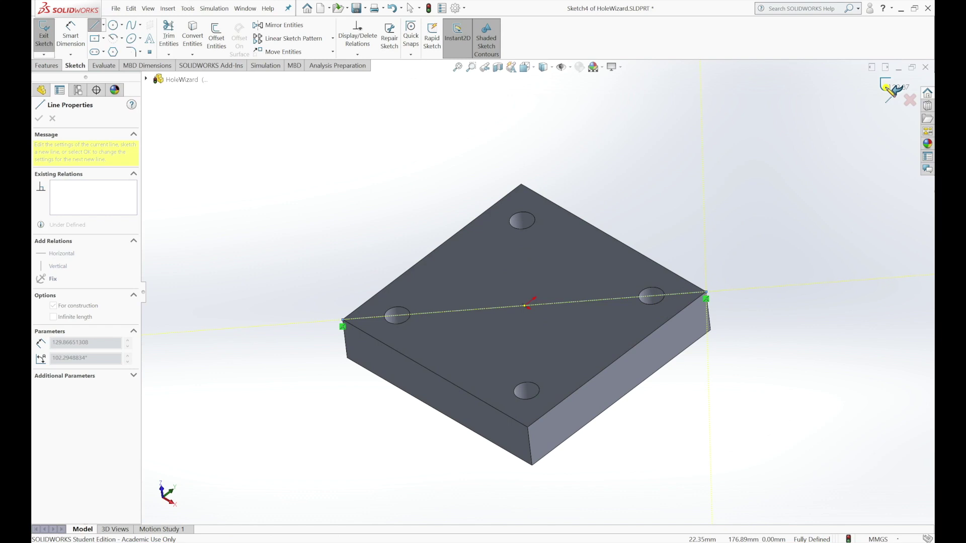
pyautogui.click(890, 91)
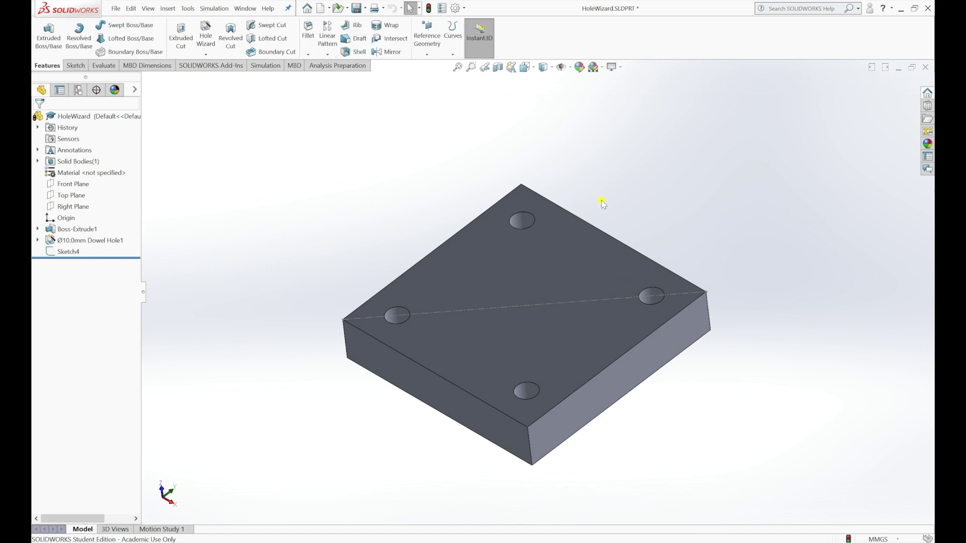
# - Start a hole on the top face as an ISO M24 Bottoming Tapped Hole, Through All
pyautogui.click(537, 268)
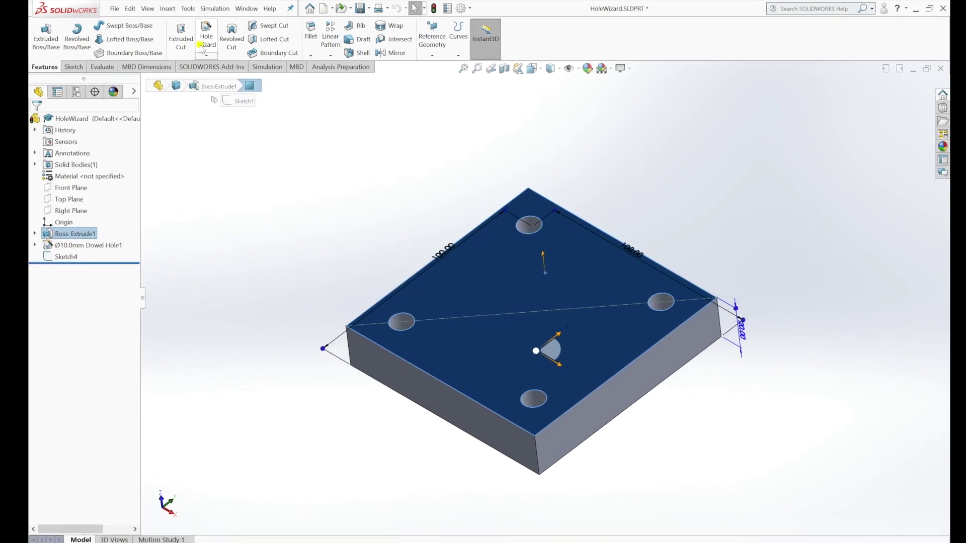
pyautogui.click(208, 41)
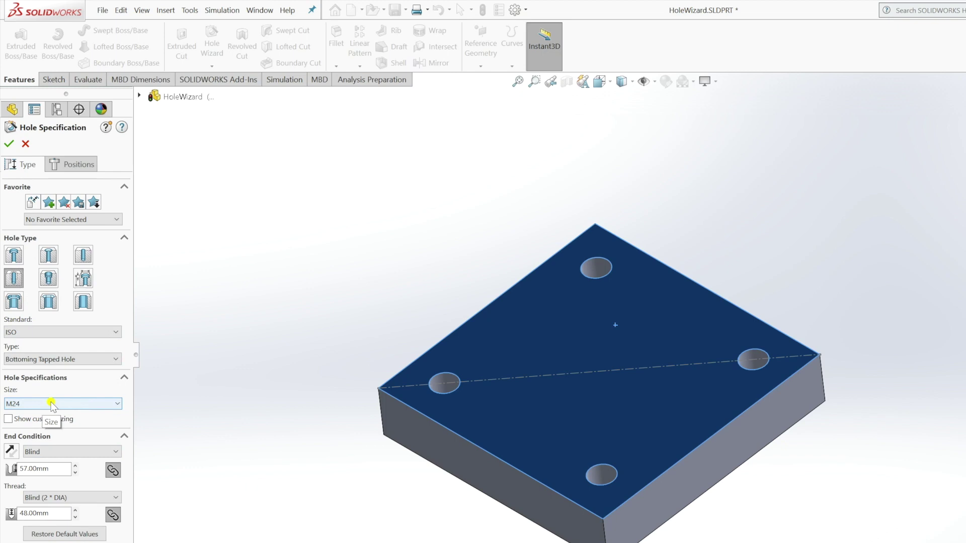
pyautogui.click(95, 451)
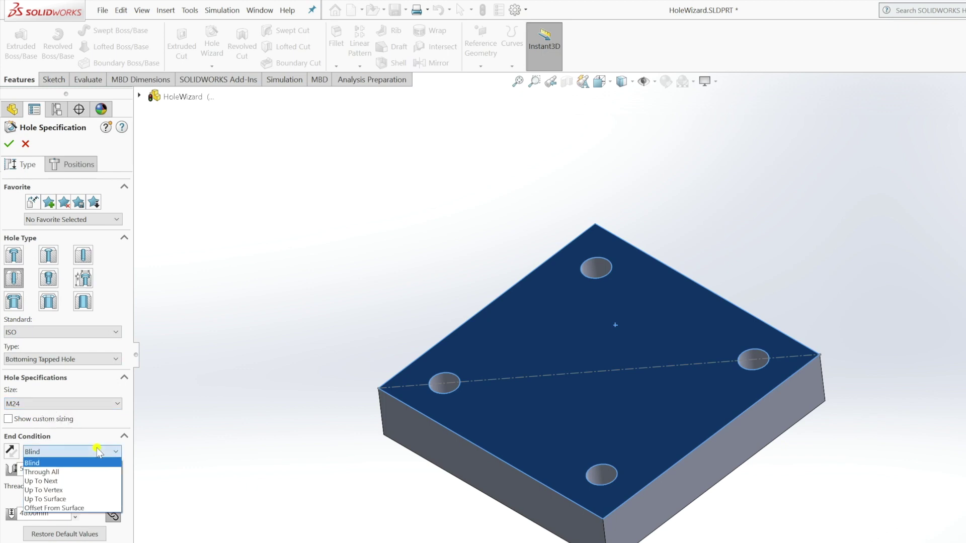
pyautogui.click(96, 472)
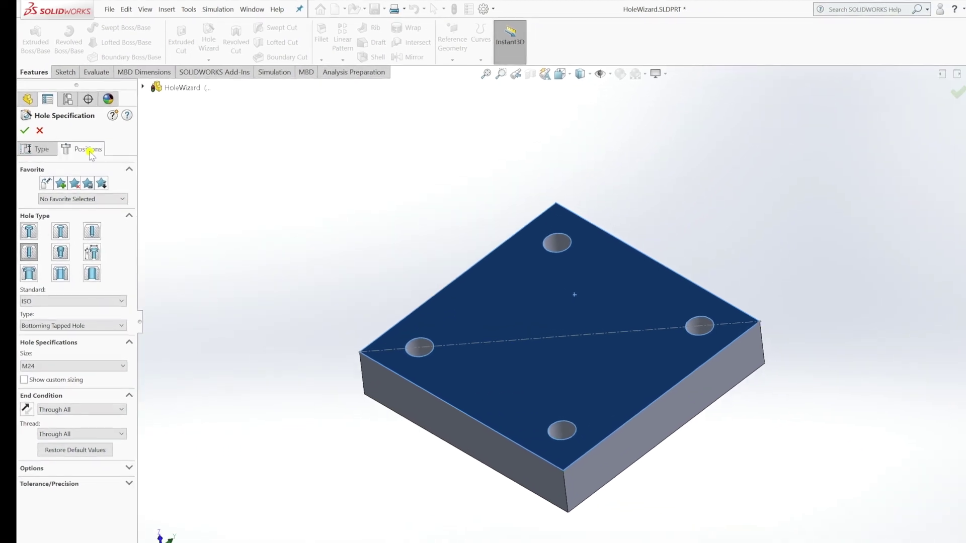
# - Position the M24 tapped hole at the top face centre and create it
pyautogui.click(90, 151)
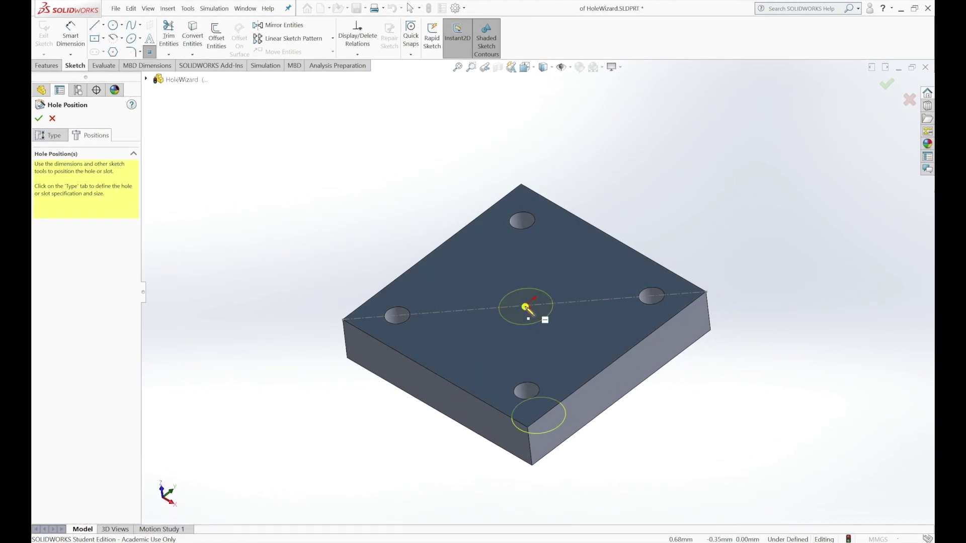
pyautogui.click(525, 305)
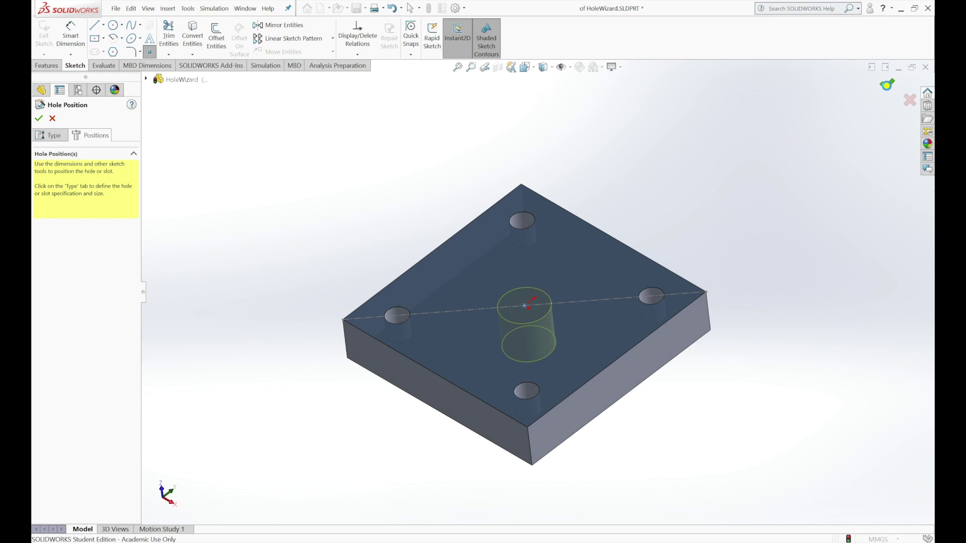
pyautogui.click(887, 88)
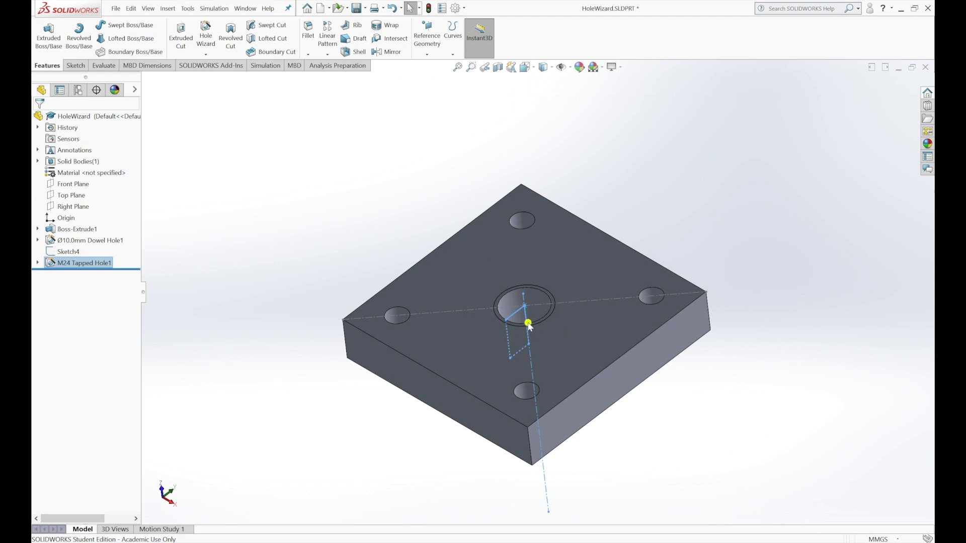
pyautogui.scroll(-3, 528, 323)
pyautogui.scroll(-1, 532, 307)
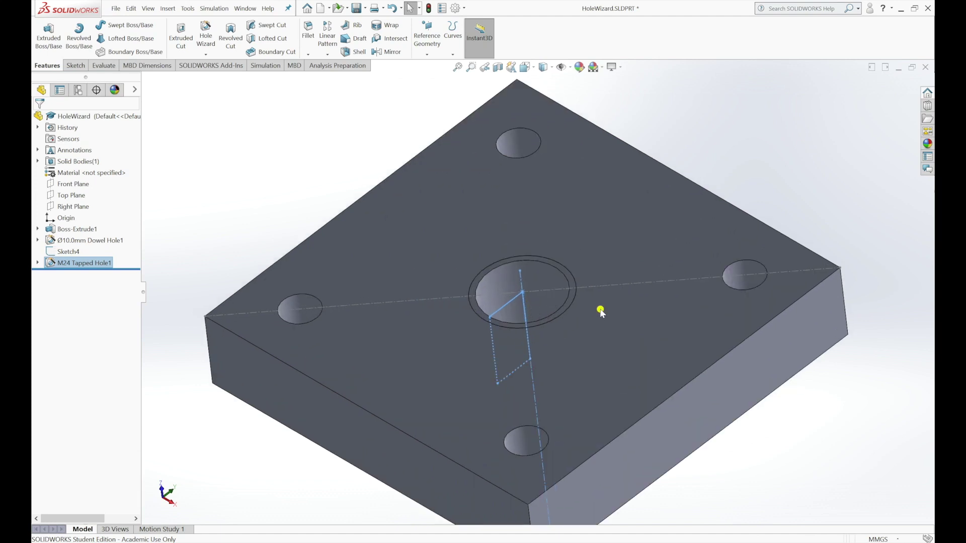
pyautogui.moveTo(600, 311); pyautogui.dragTo(612, 345, button='middle')
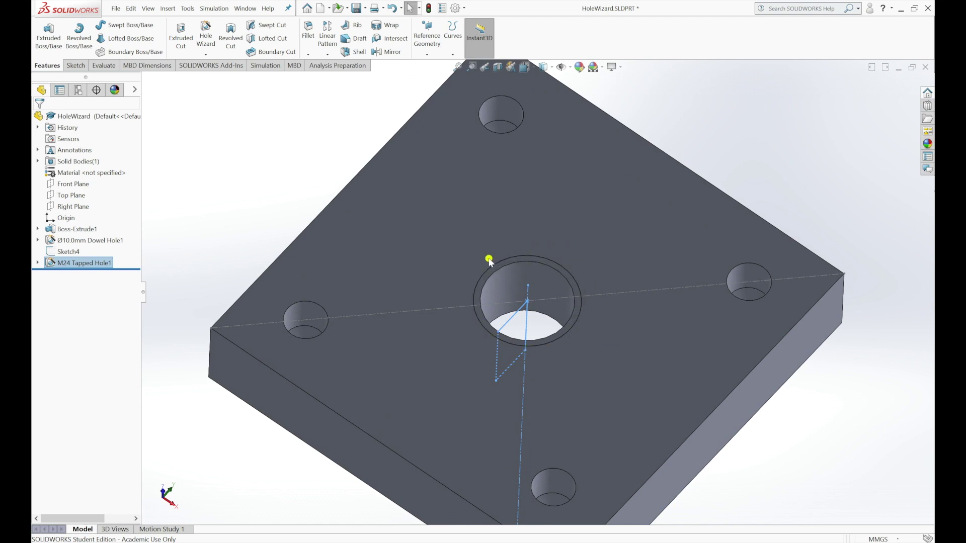
pyautogui.moveTo(601, 332)
pyautogui.mouseDown(button='middle')
pyautogui.moveTo(613, 280)
pyautogui.moveTo(578, 280)
pyautogui.mouseUp(button='middle')
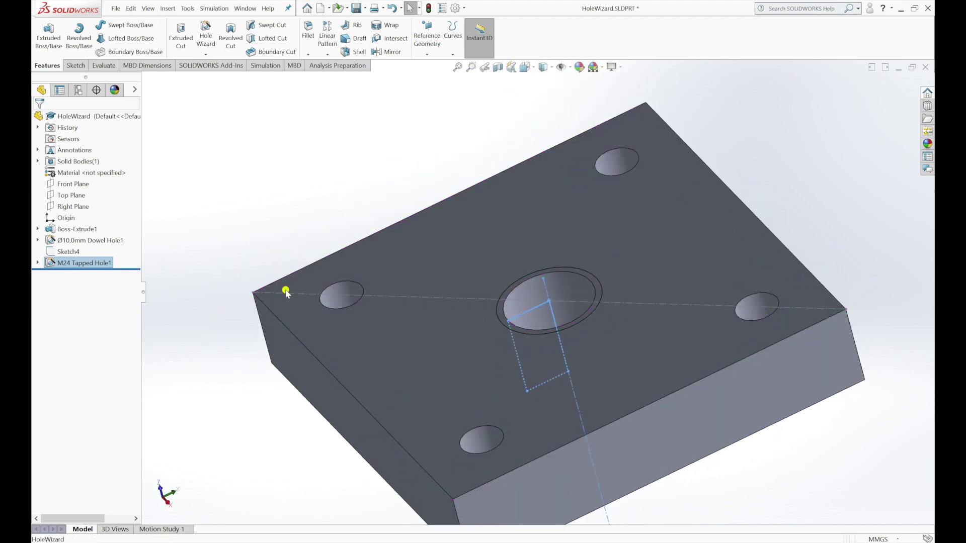
pyautogui.click(358, 195)
pyautogui.moveTo(674, 315)
pyautogui.mouseDown(button='middle')
pyautogui.moveTo(681, 358)
pyautogui.moveTo(692, 360)
pyautogui.moveTo(691, 345)
pyautogui.moveTo(613, 352)
pyautogui.mouseUp(button='middle')
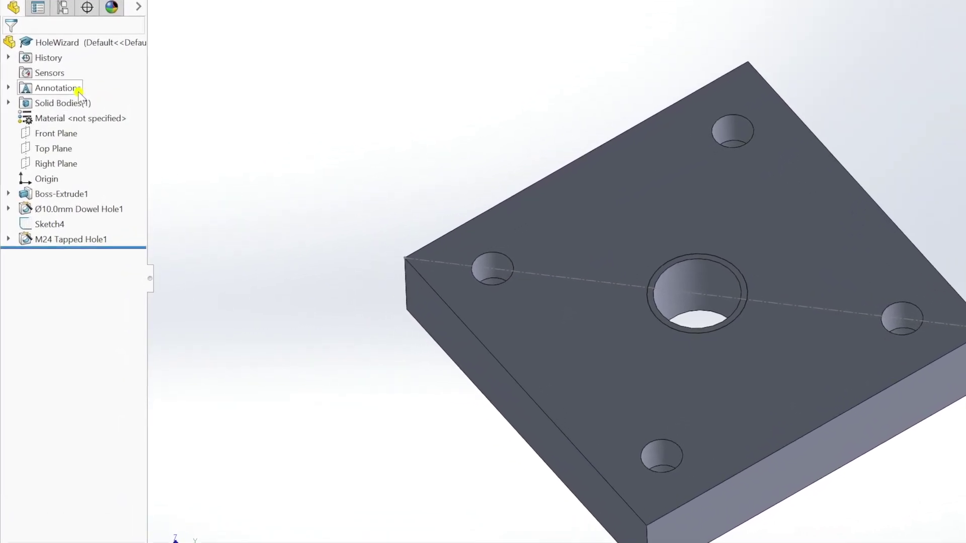
# - Turn on Shaded cosmetic threads in the Annotations details settings
pyautogui.rightClick(69, 90)
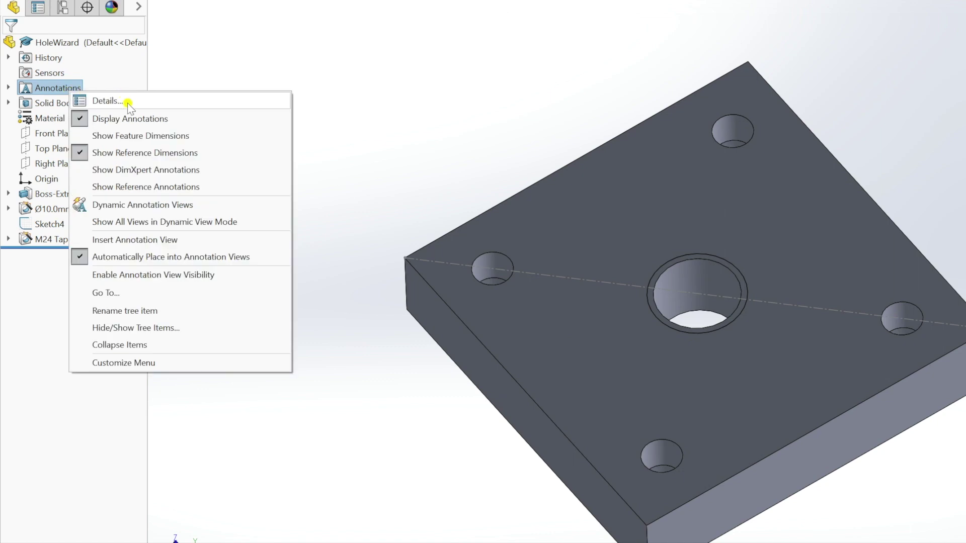
pyautogui.click(107, 101)
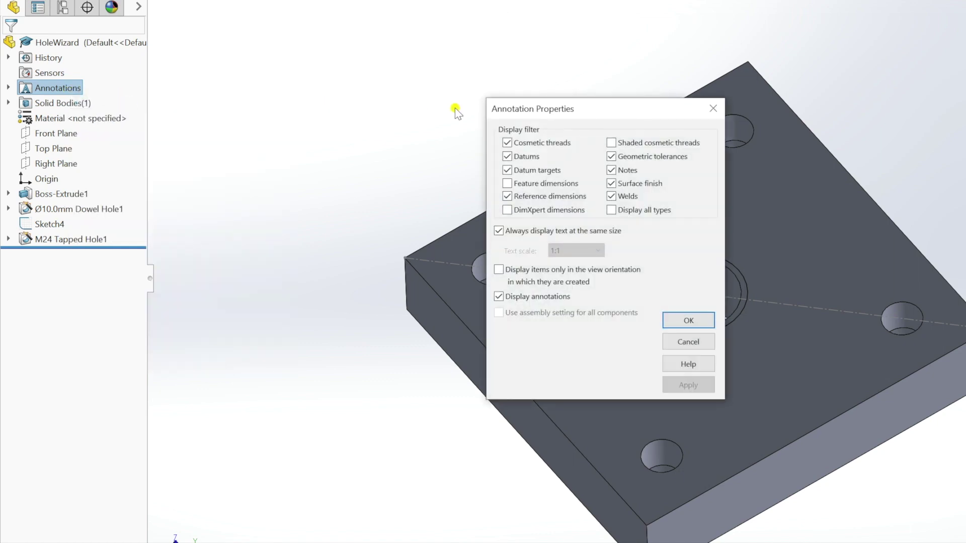
pyautogui.click(610, 143)
pyautogui.click(612, 143)
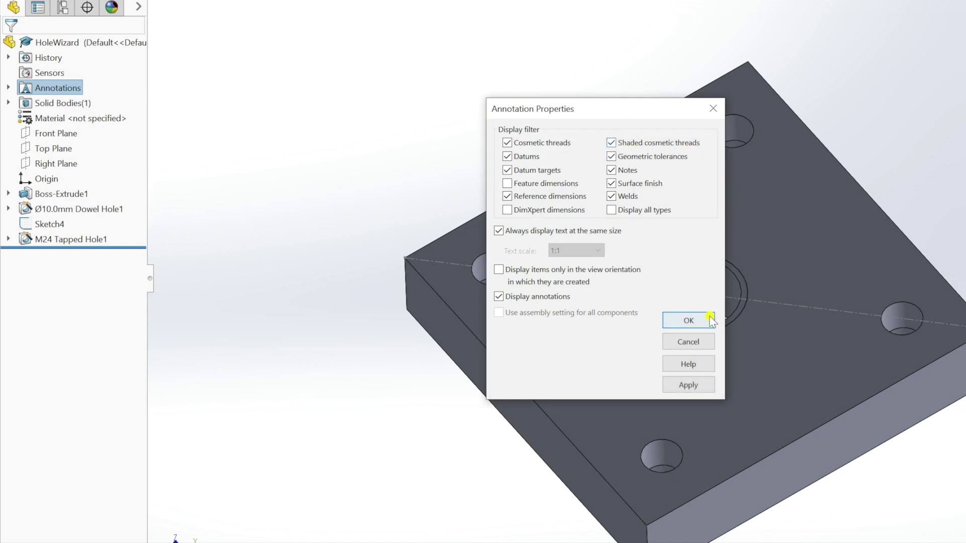
pyautogui.click(699, 320)
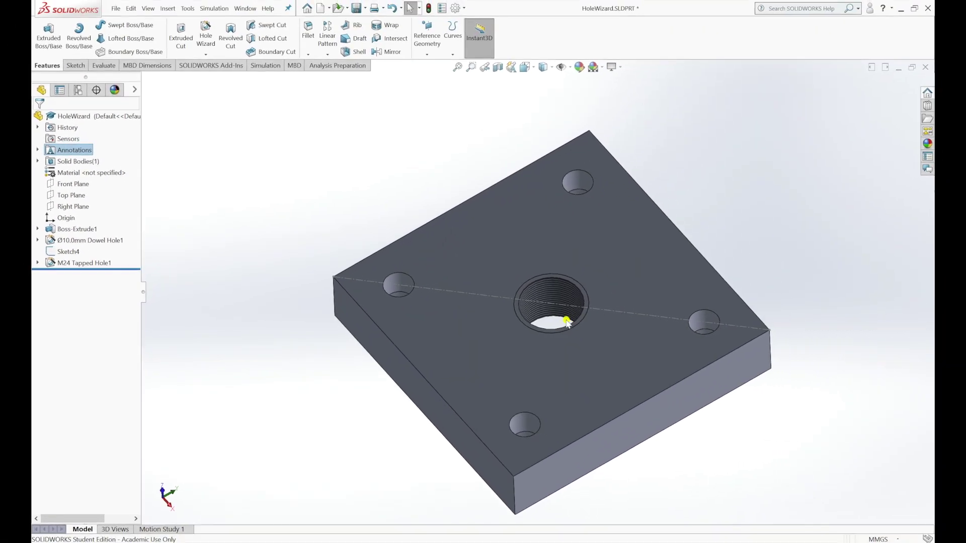
# - Zoom in and out to inspect the thread texture on the central tapped hole
pyautogui.scroll(-2, 559, 314)
pyautogui.scroll(-2, 563, 309)
pyautogui.scroll(-2, 564, 299)
pyautogui.scroll(2, 565, 299)
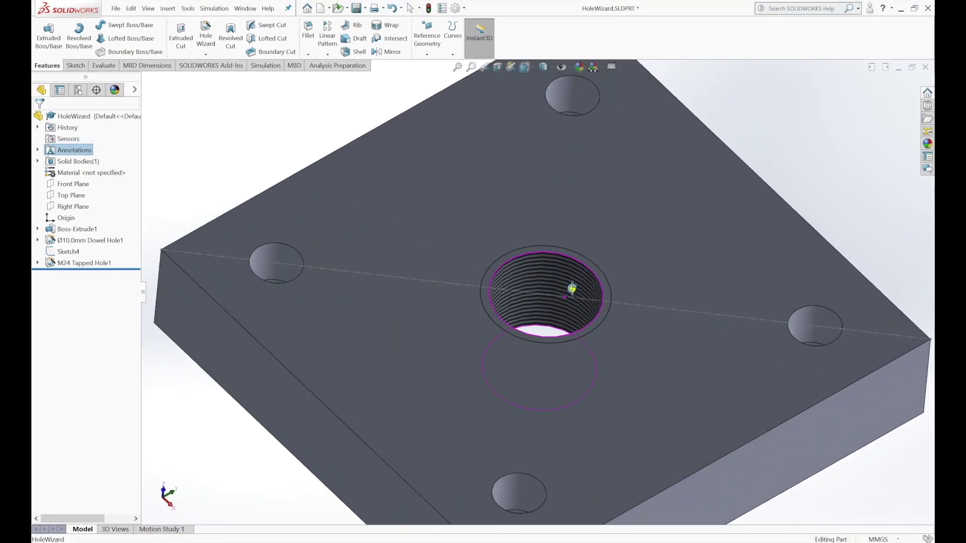
pyautogui.scroll(2, 565, 297)
pyautogui.scroll(-1, 568, 294)
pyautogui.scroll(2, 570, 293)
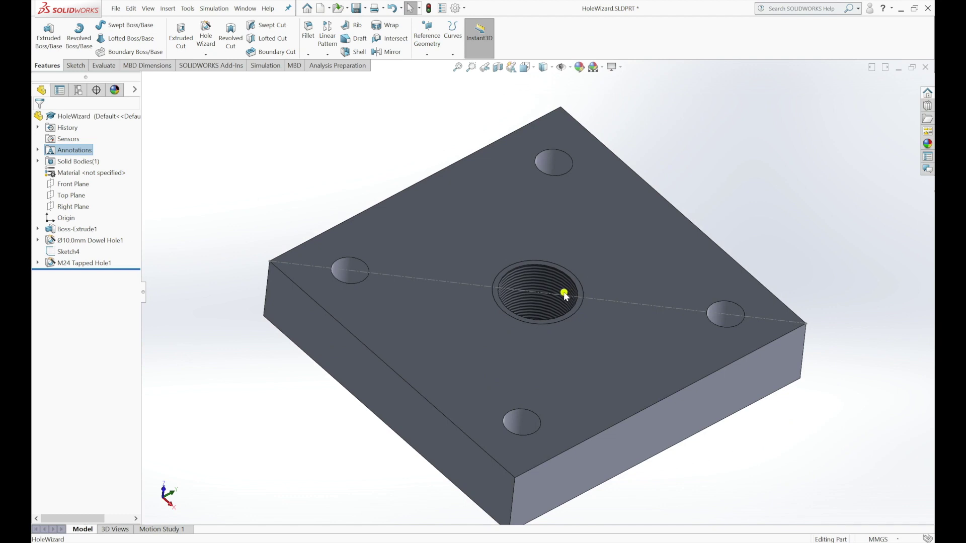
pyautogui.scroll(1, 556, 301)
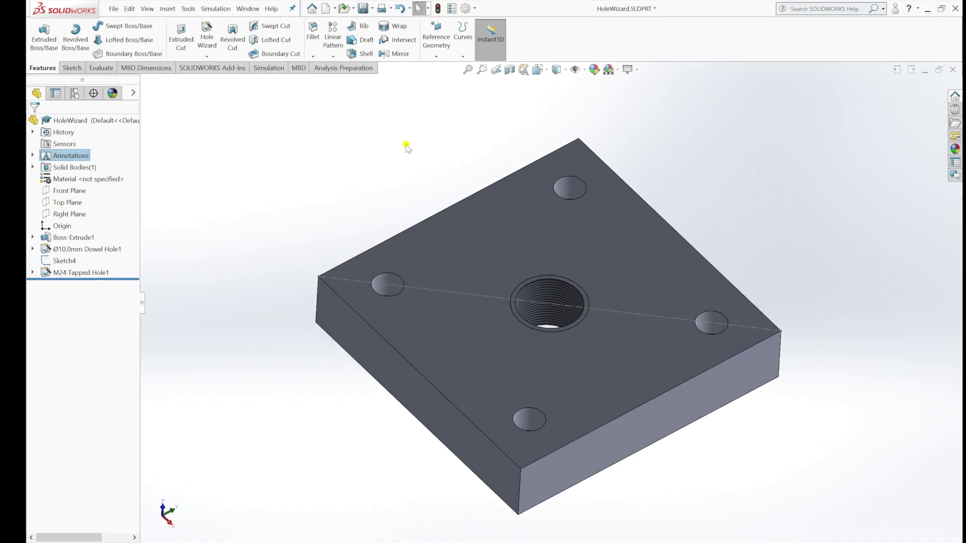
pyautogui.click(101, 11)
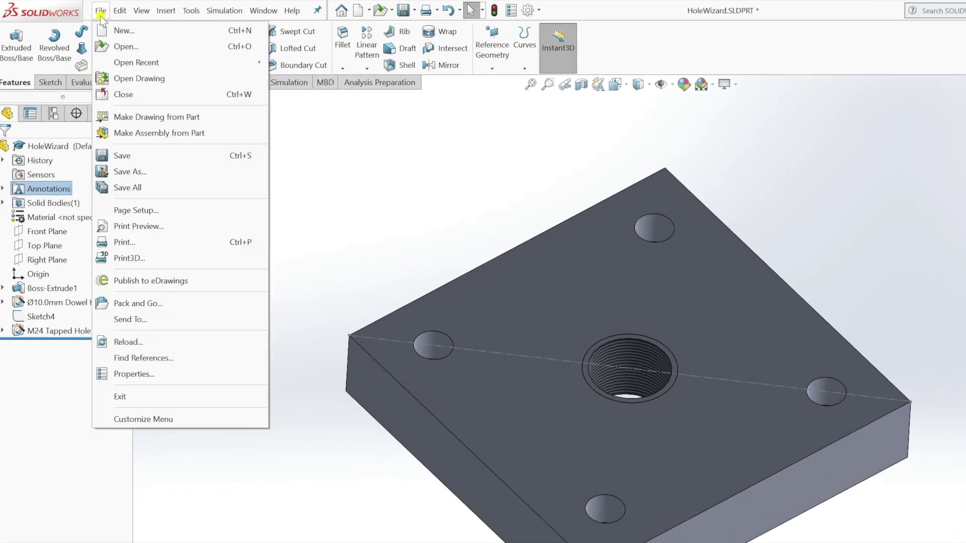
# - Make an A3 (ISO) drawing from the part and place the block's front view as Drawing View1
pyautogui.click(171, 117)
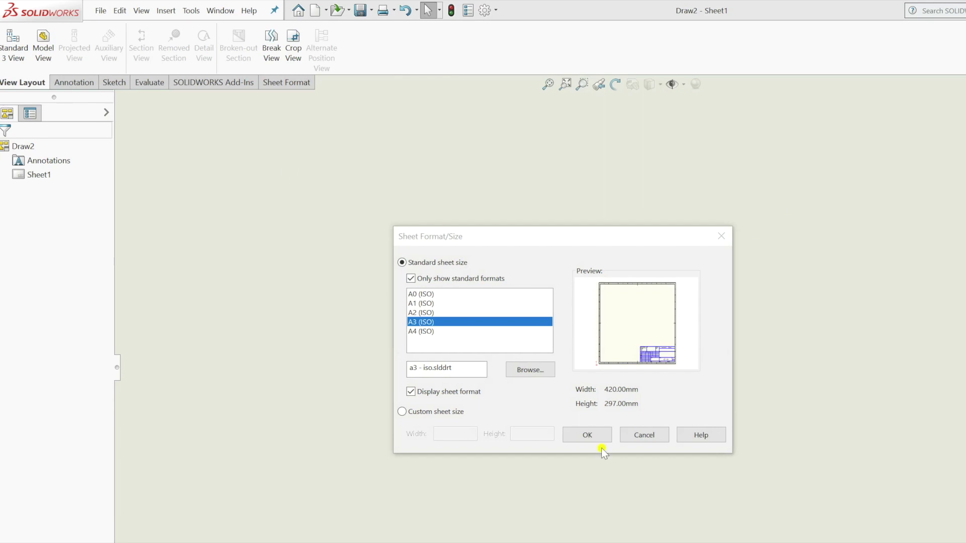
pyautogui.click(587, 435)
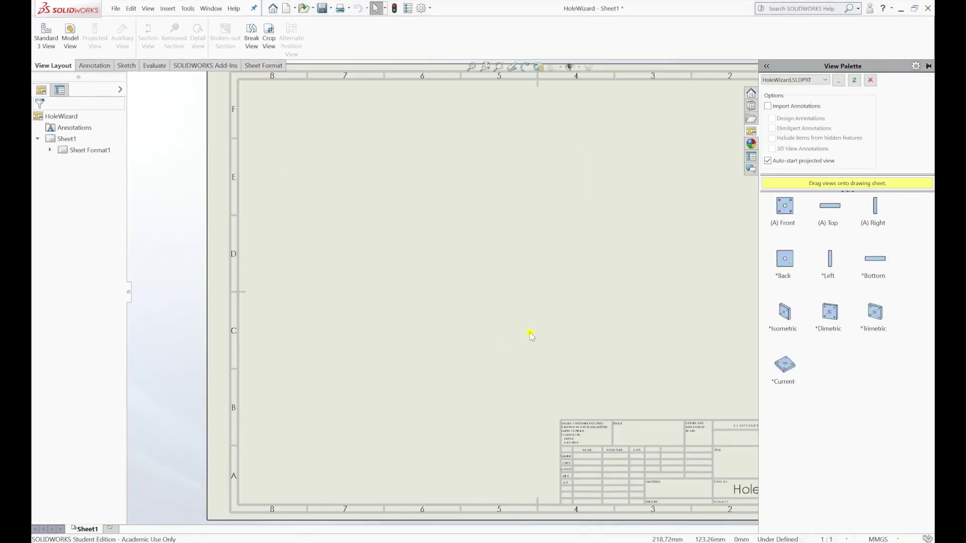
pyautogui.moveTo(788, 210); pyautogui.dragTo(389, 224)
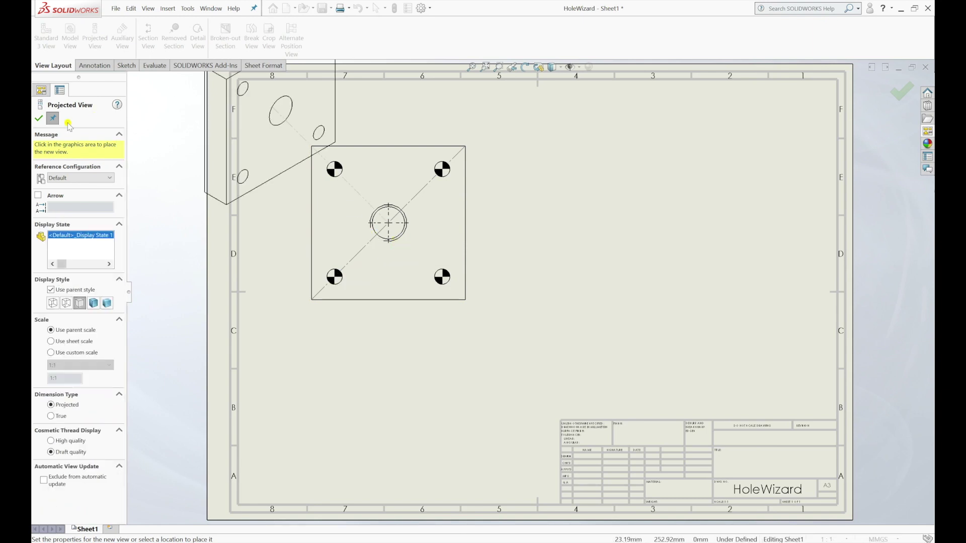
pyautogui.press('Escape')
# - Place an M24 callout on the central tapped hole and a 4× Ø10 dowel-hole callout
pyautogui.scroll(-1, 380, 206)
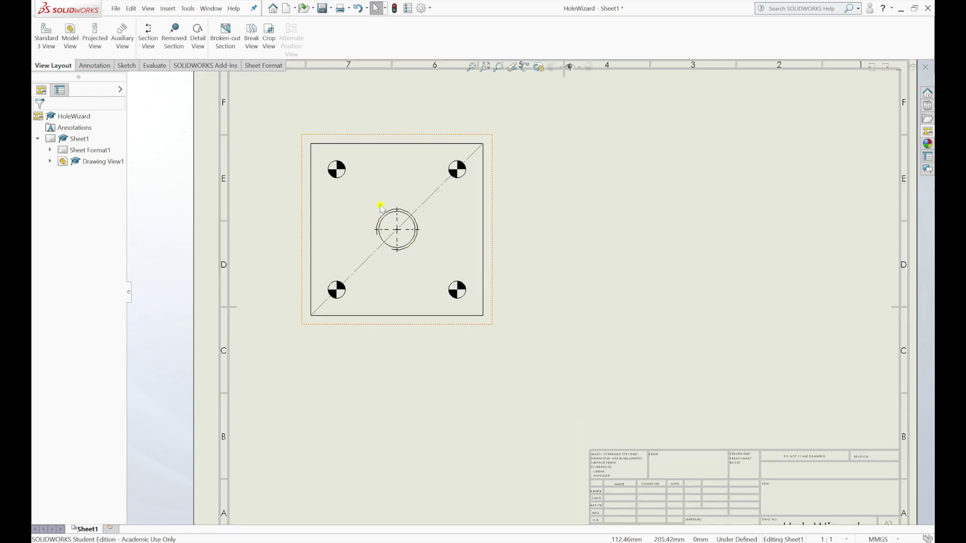
pyautogui.click(100, 67)
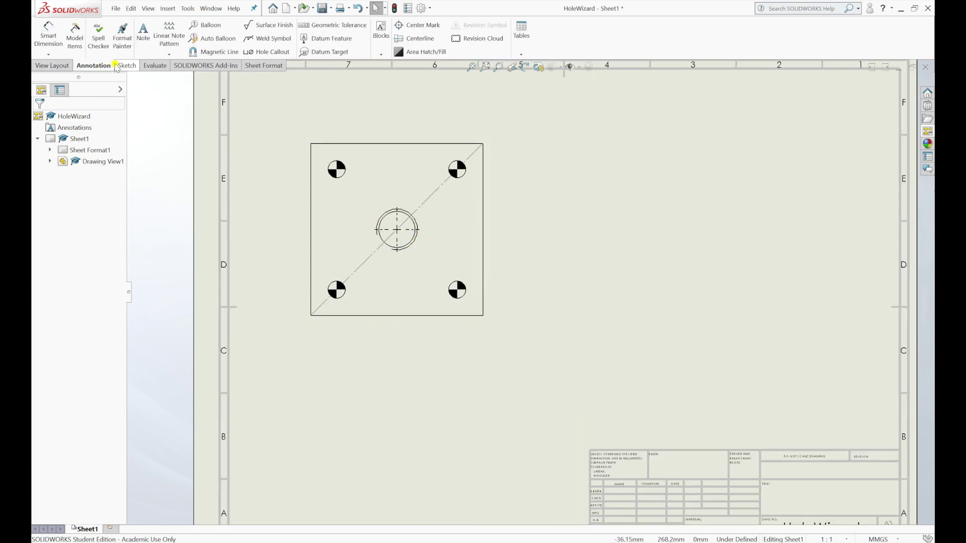
pyautogui.click(272, 54)
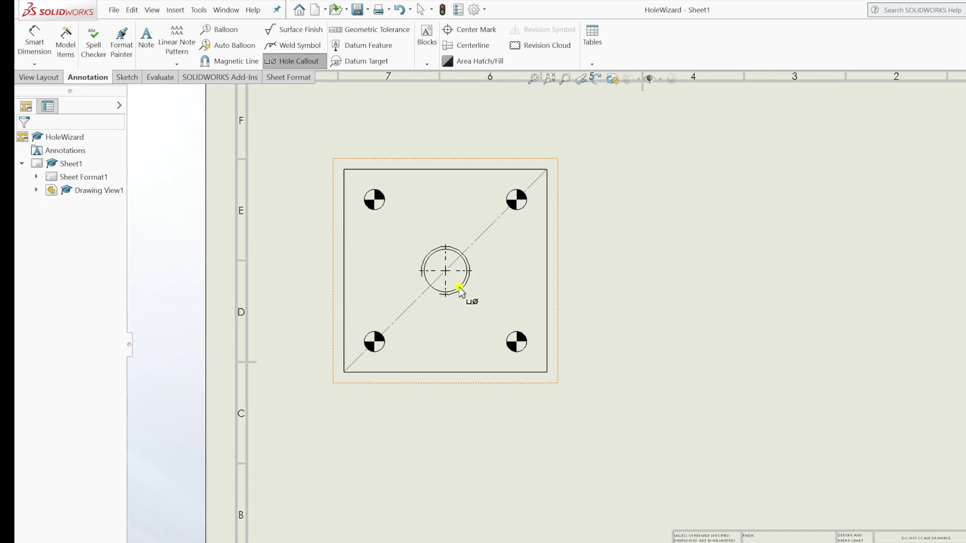
pyautogui.click(443, 265)
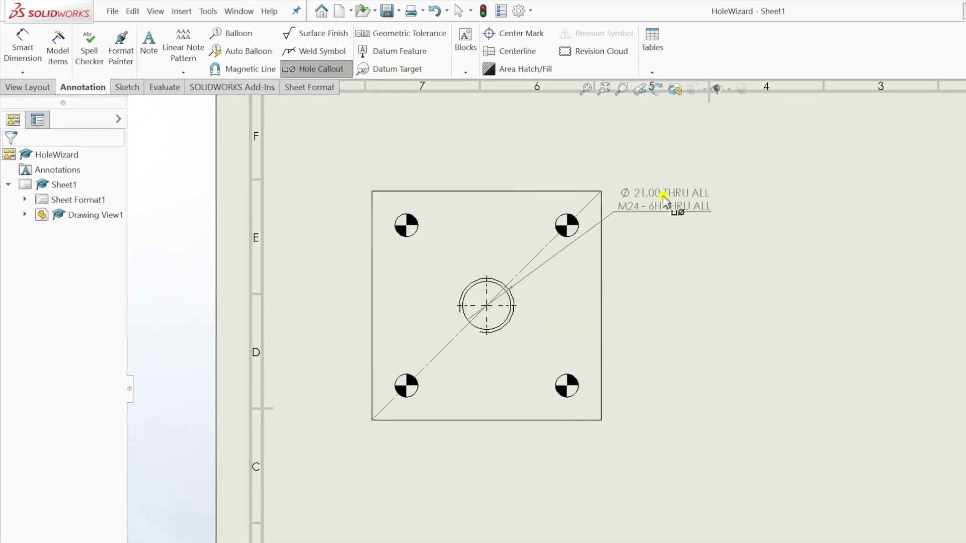
pyautogui.click(676, 334)
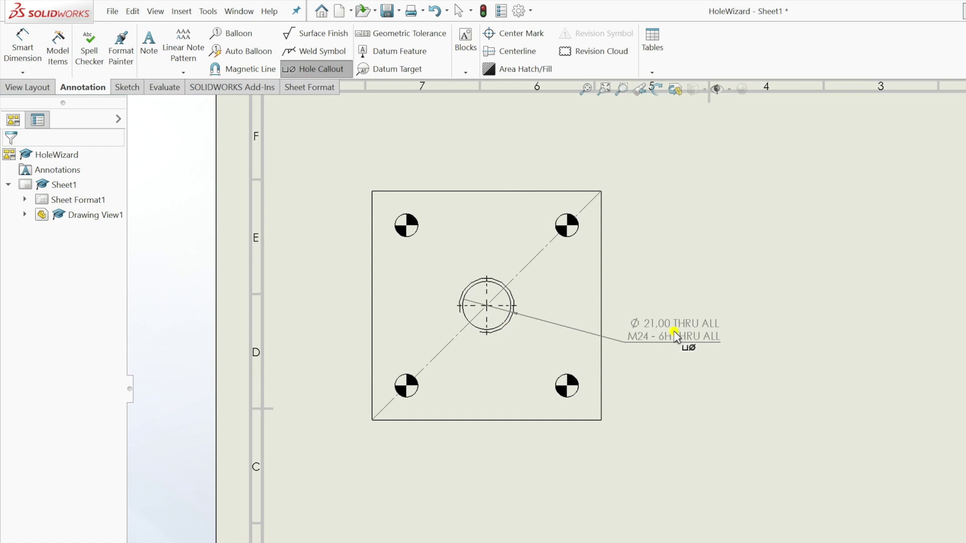
pyautogui.click(675, 336)
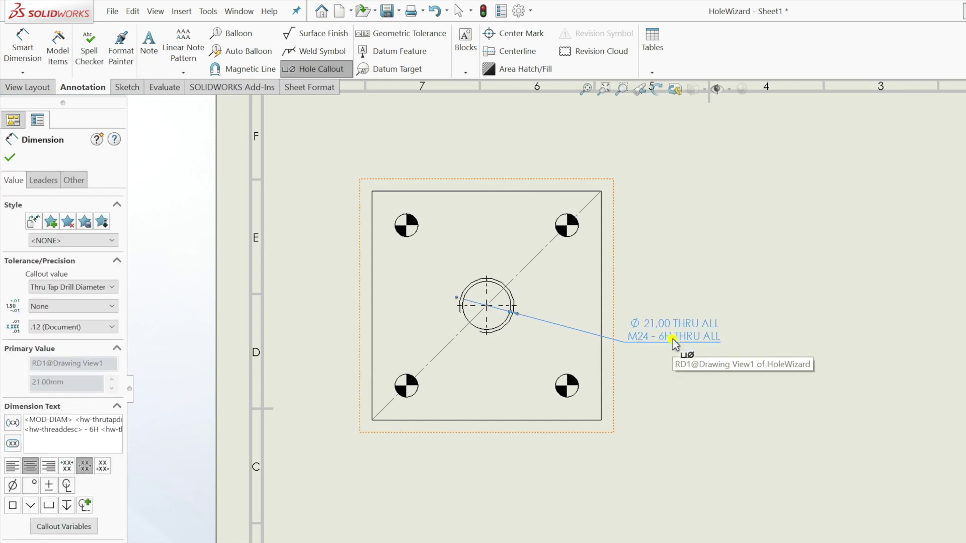
pyautogui.click(576, 235)
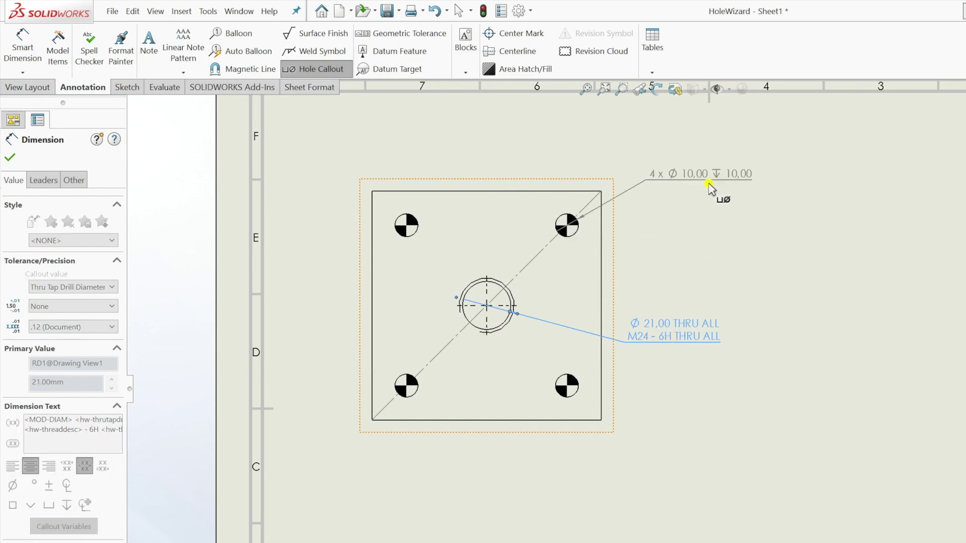
pyautogui.click(698, 248)
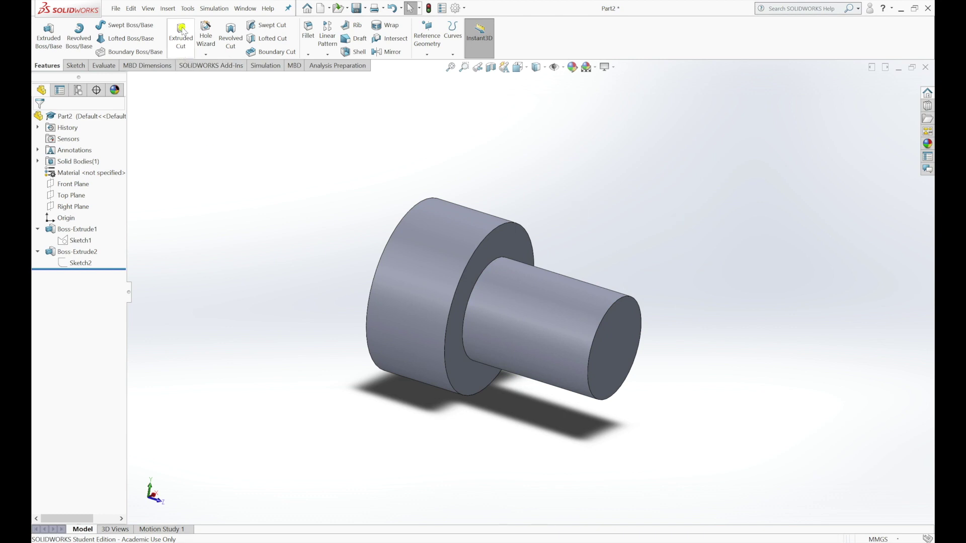
# - Add an ISO Machine Threads M60 cosmetic thread, Through, on the small cylinder's end edge
pyautogui.click(170, 11)
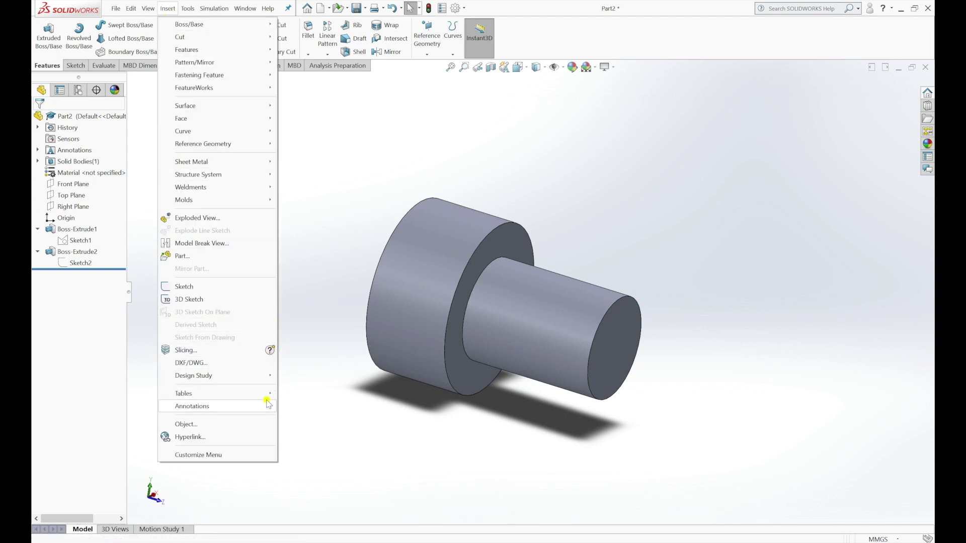
pyautogui.moveTo(192, 406)
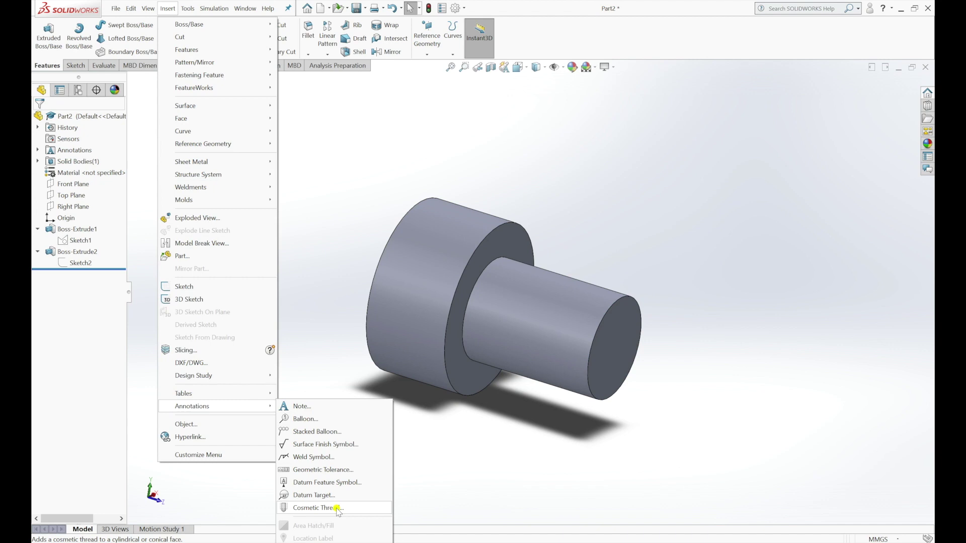
pyautogui.click(337, 509)
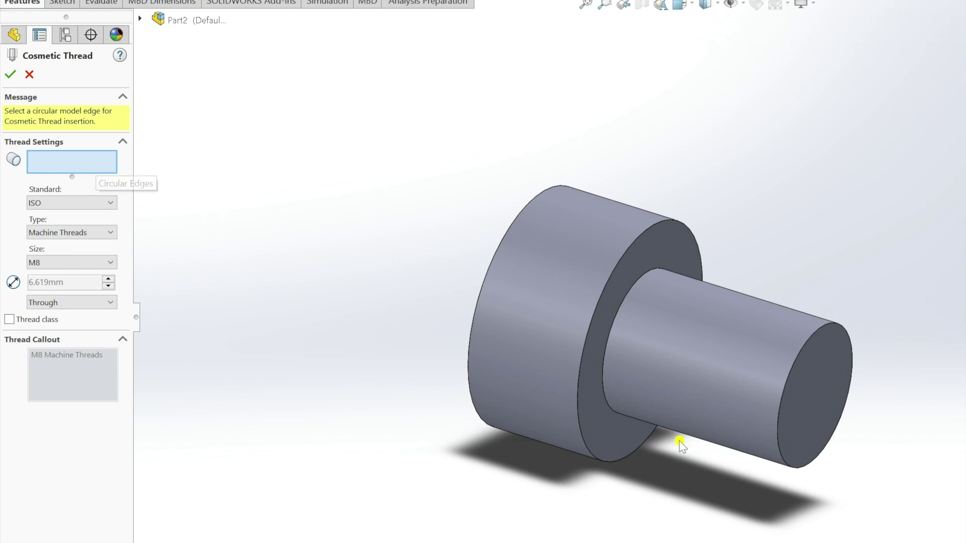
pyautogui.click(800, 353)
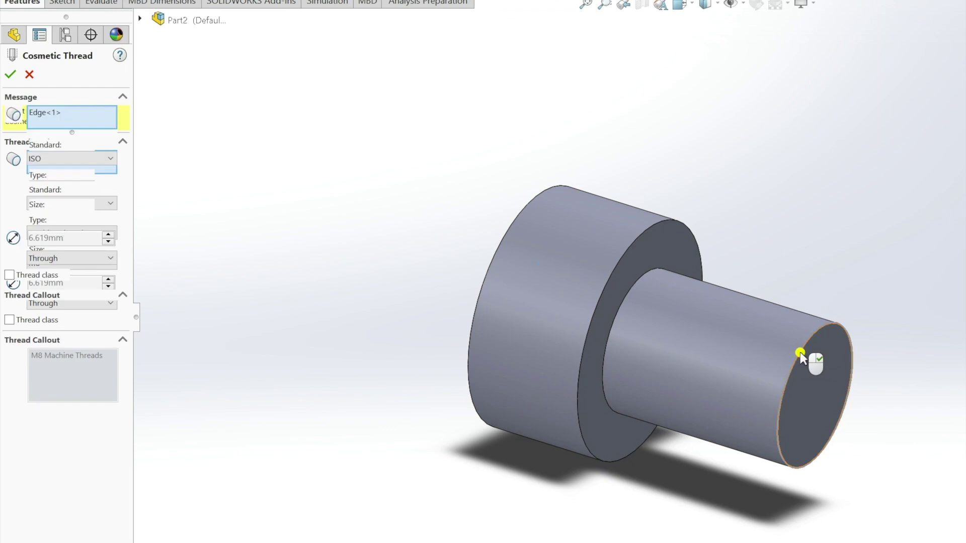
pyautogui.click(110, 160)
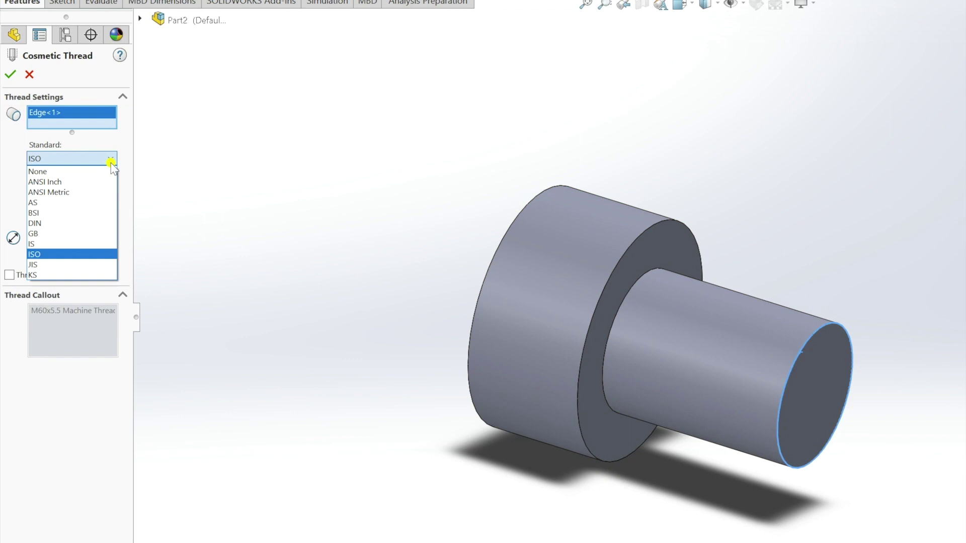
pyautogui.click(111, 160)
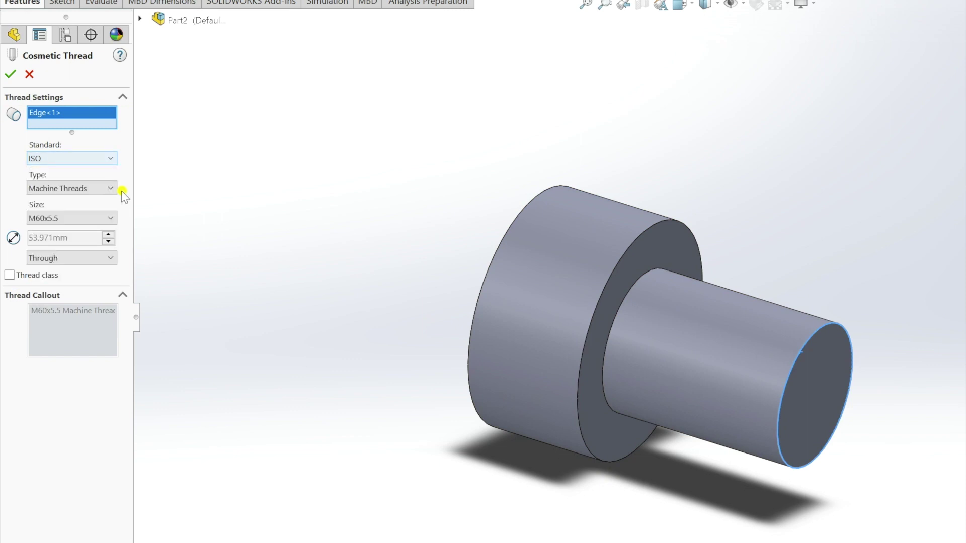
pyautogui.click(108, 219)
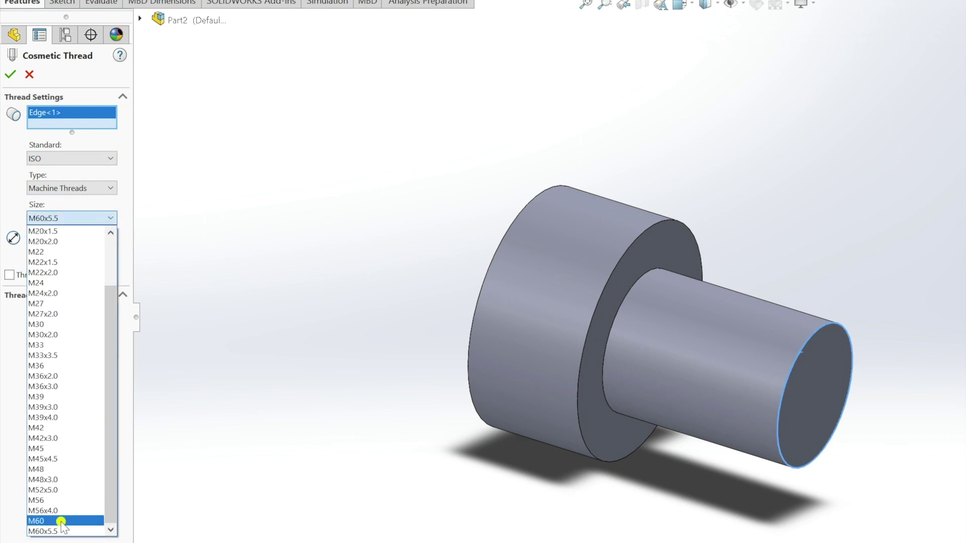
pyautogui.click(62, 521)
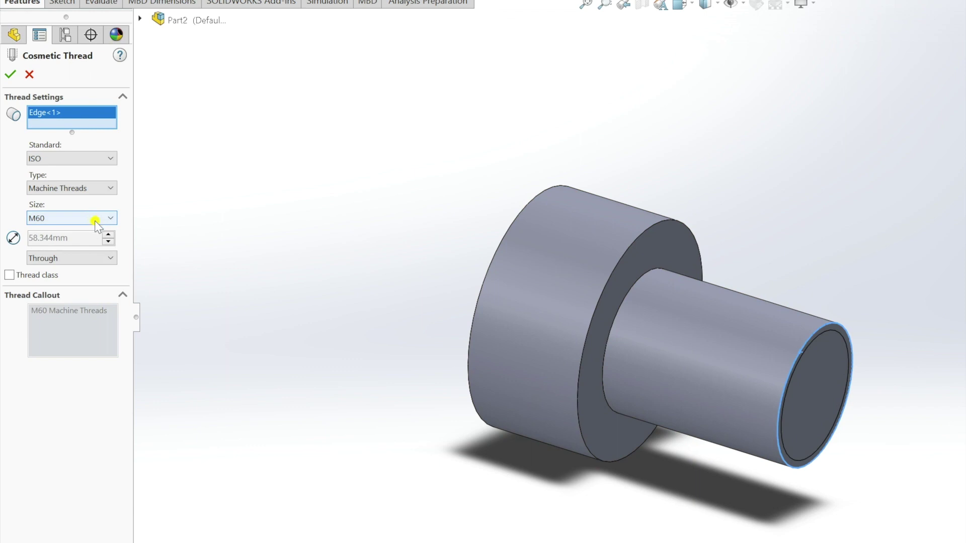
pyautogui.click(109, 260)
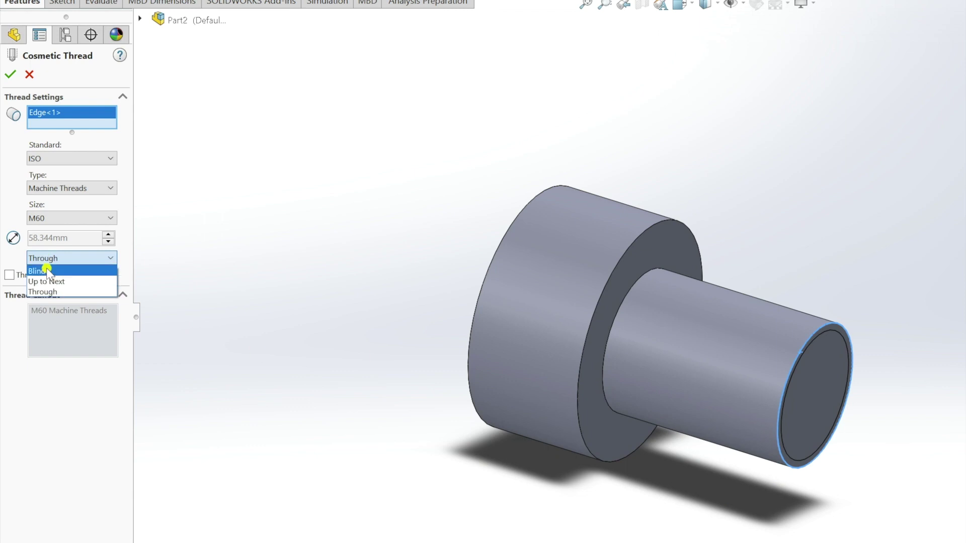
pyautogui.click(17, 76)
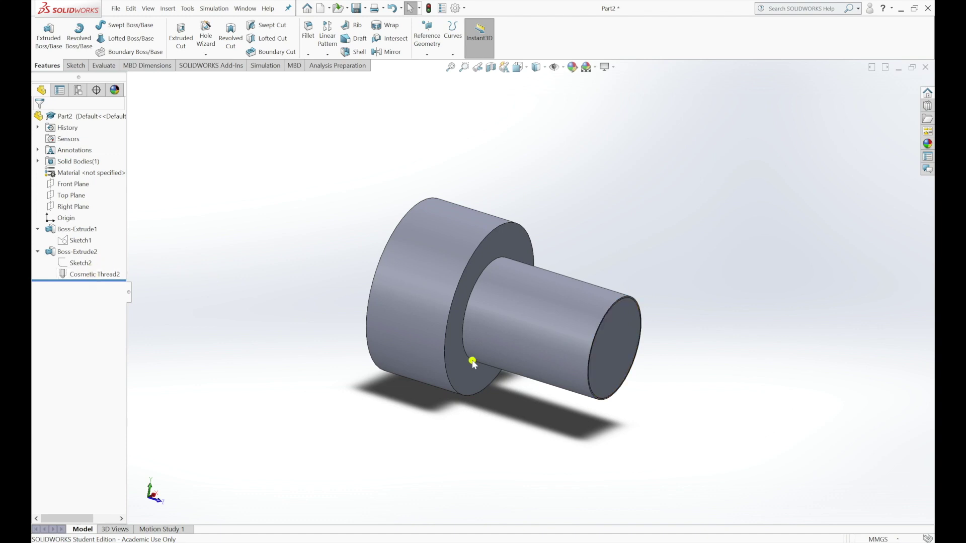
# - Turn on Shaded cosmetic threads in the part's Annotation Properties
pyautogui.moveTo(647, 330); pyautogui.dragTo(641, 335, button='middle')
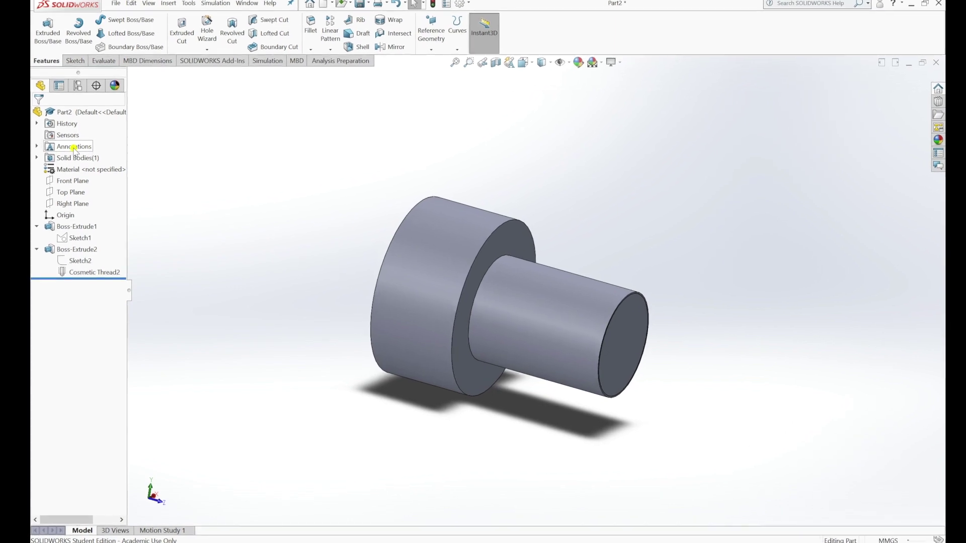
pyautogui.rightClick(88, 152)
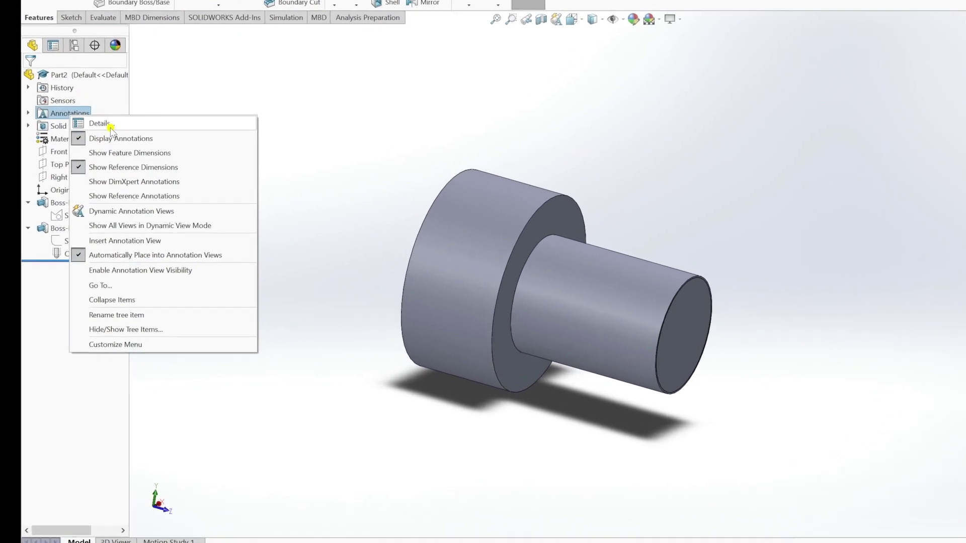
pyautogui.click(98, 142)
pyautogui.click(566, 141)
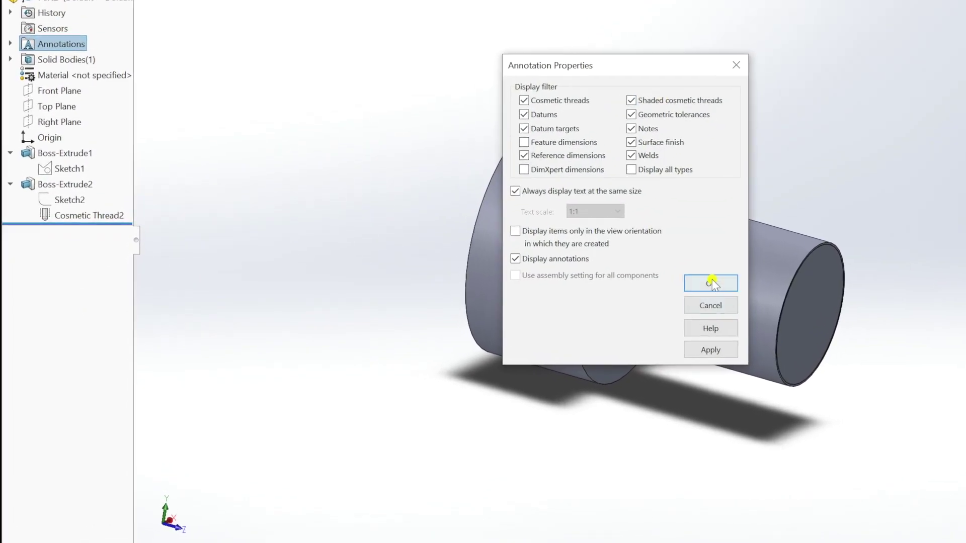
pyautogui.click(712, 282)
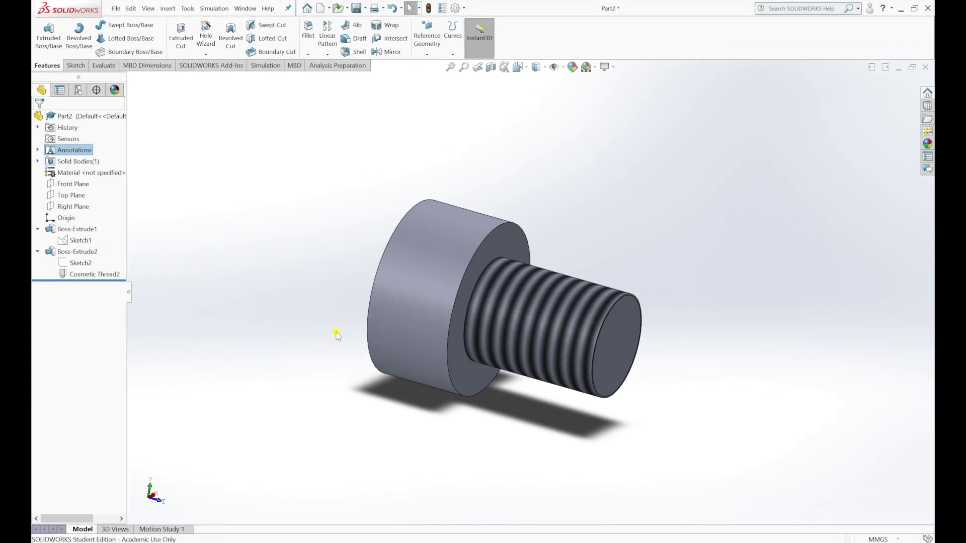
# - Edit Cosmetic Thread2 to a Blind end condition with 40 mm depth
pyautogui.rightClick(94, 275)
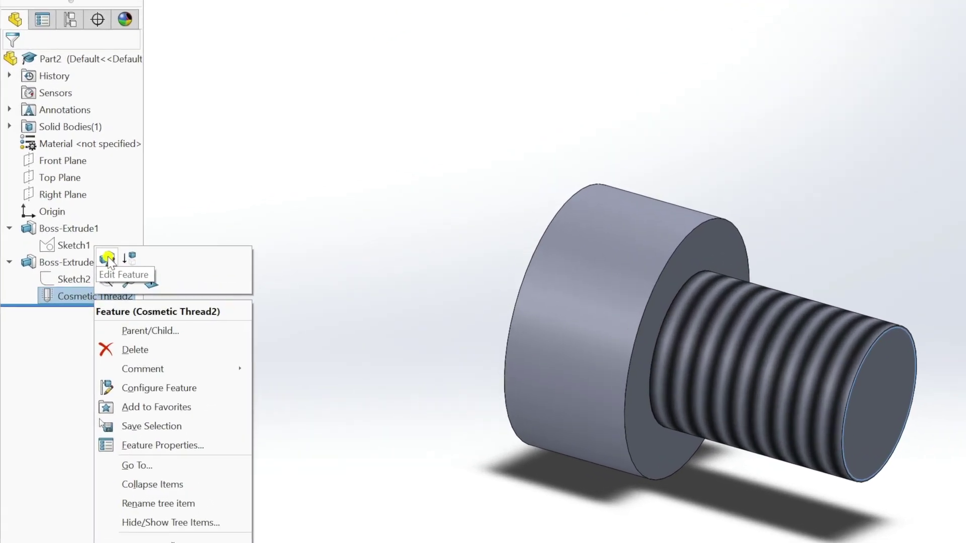
pyautogui.click(103, 250)
pyautogui.click(112, 259)
pyautogui.click(115, 273)
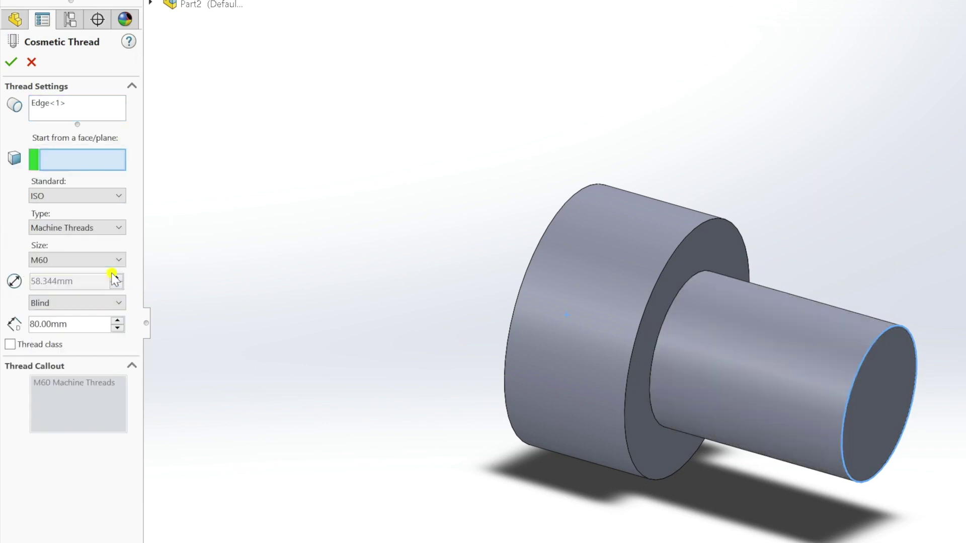
pyautogui.moveTo(88, 323); pyautogui.dragTo(20, 326)
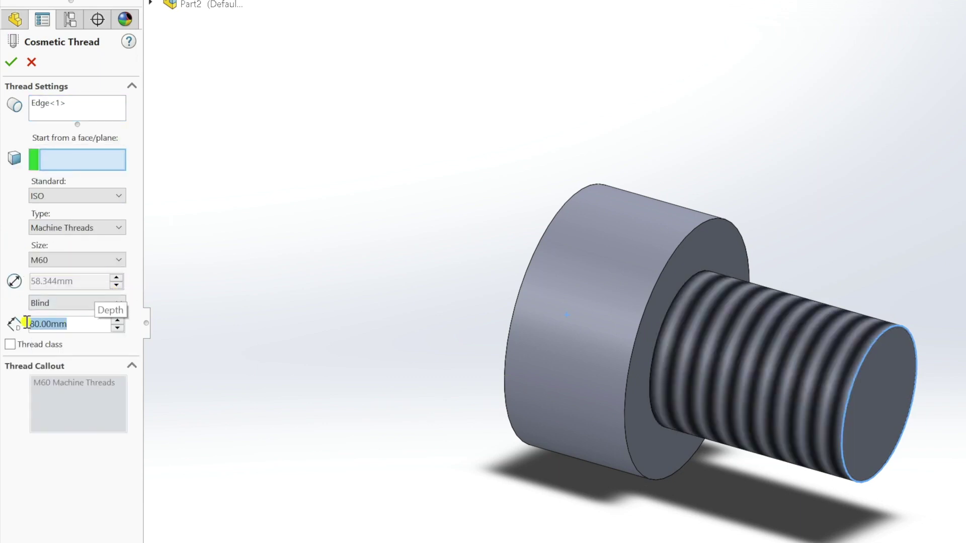
pyautogui.write('40')
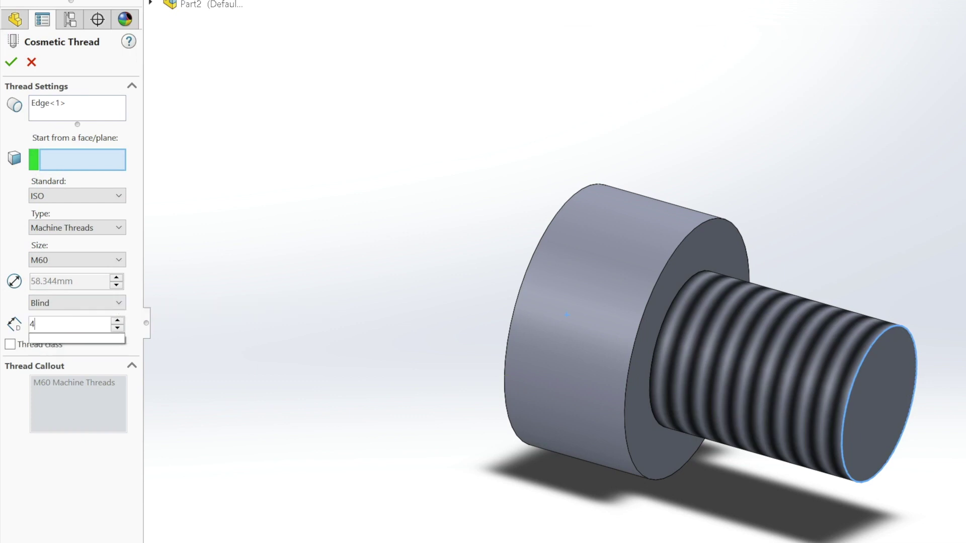
pyautogui.press('Return')
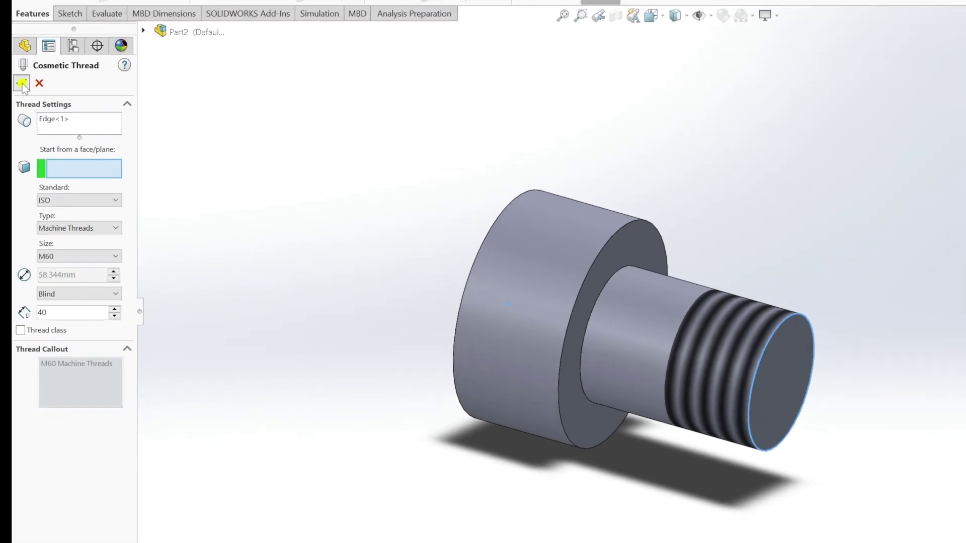
pyautogui.click(11, 62)
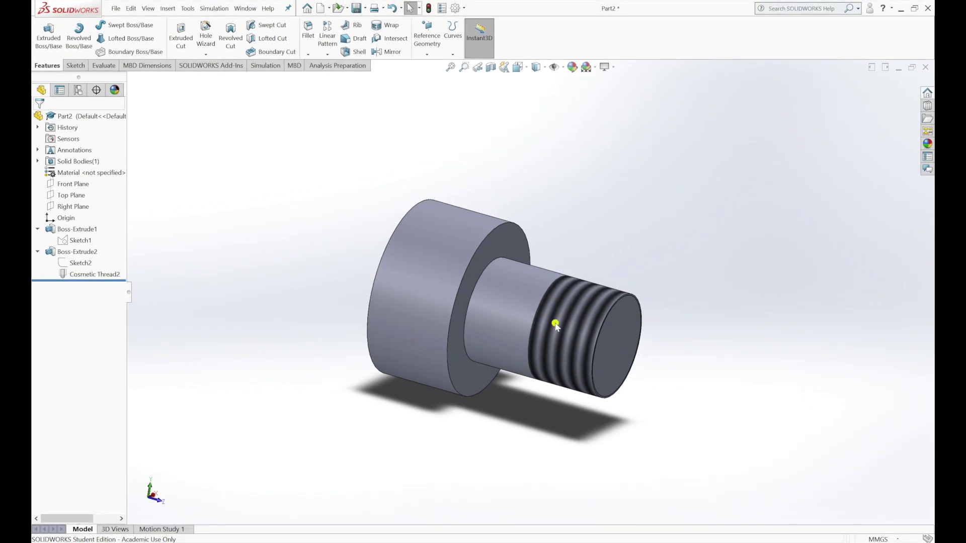